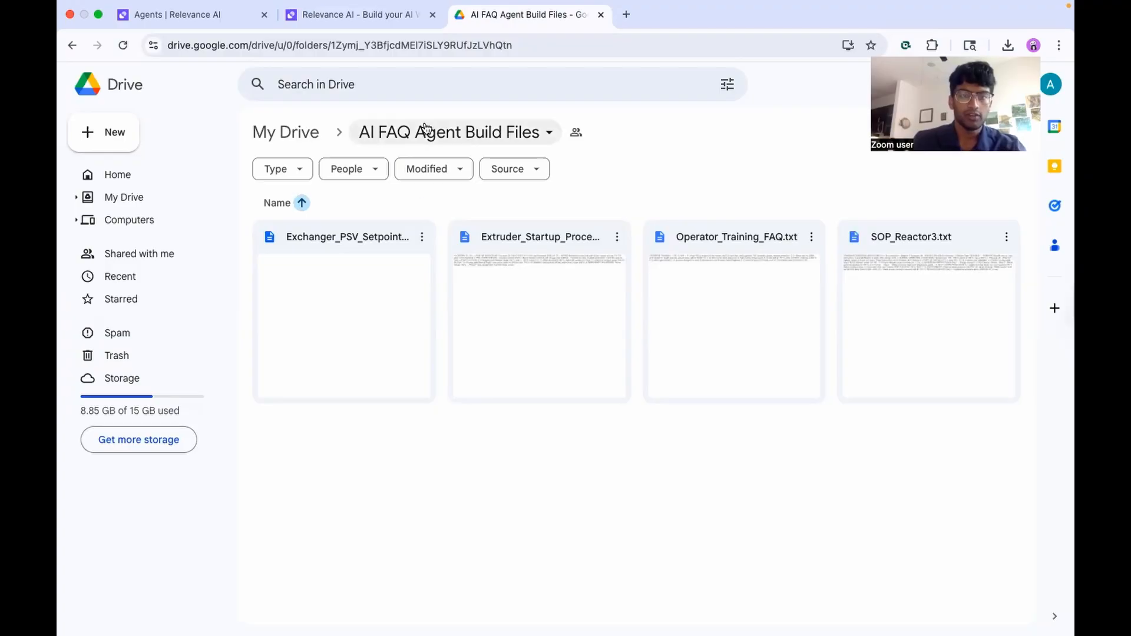
Switch from the Drive folder to the Relevance AI website tab
{"action": "key", "text": "ctrl+shift+Tab"}
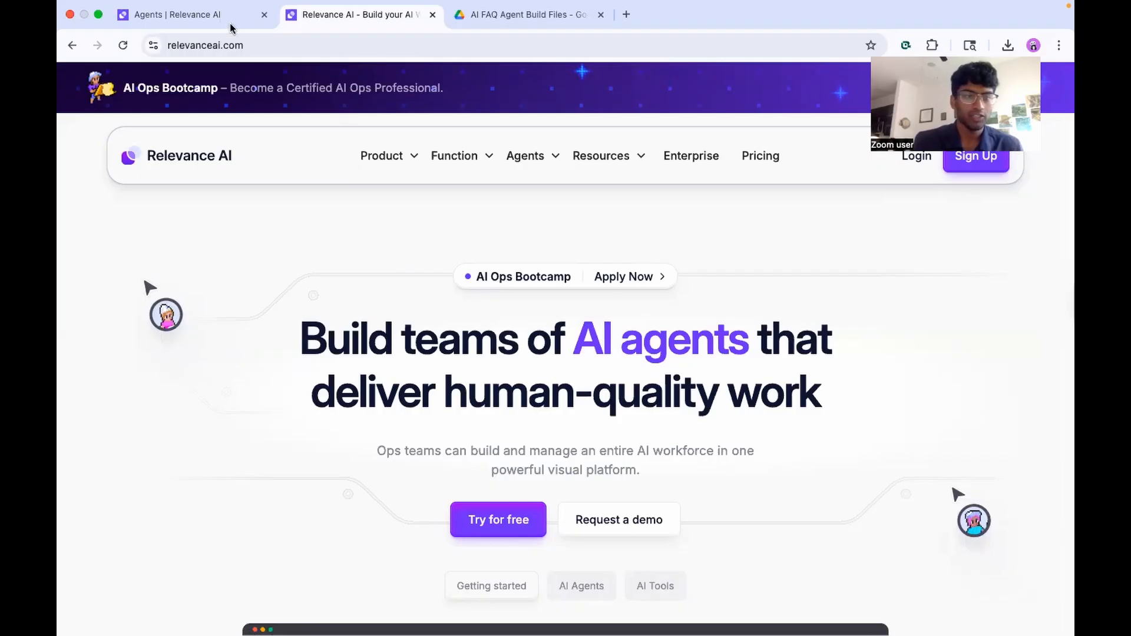
Create a new Relevance AI agent starting from the Give agent knowledge option
{"action": "left_click", "coordinate": [194, 14]}
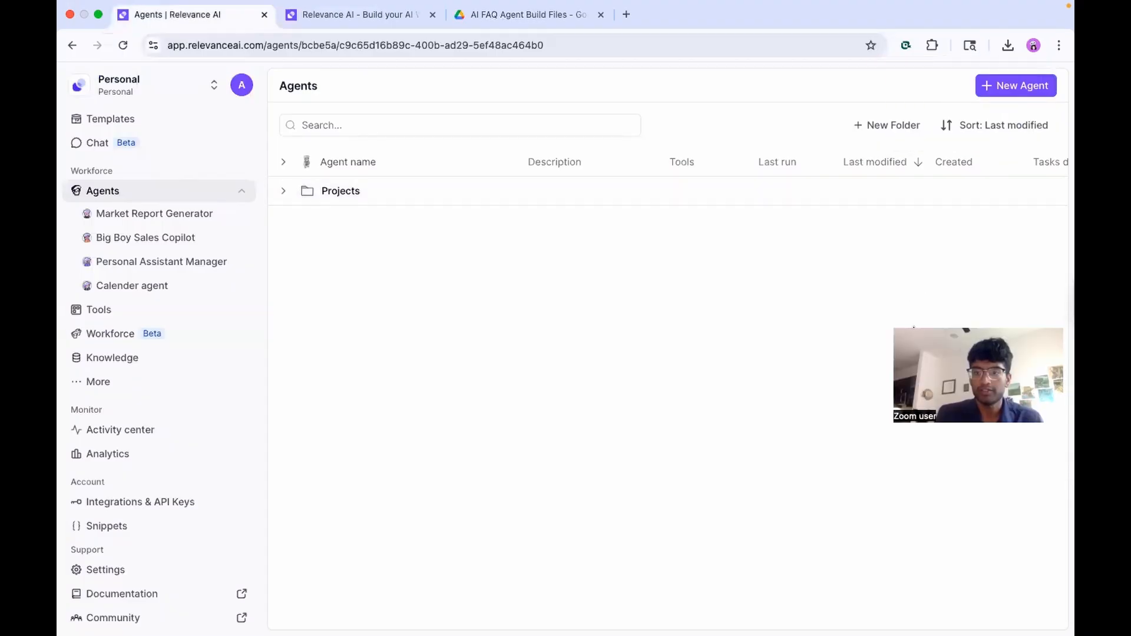
{"action": "left_click", "coordinate": [1009, 89]}
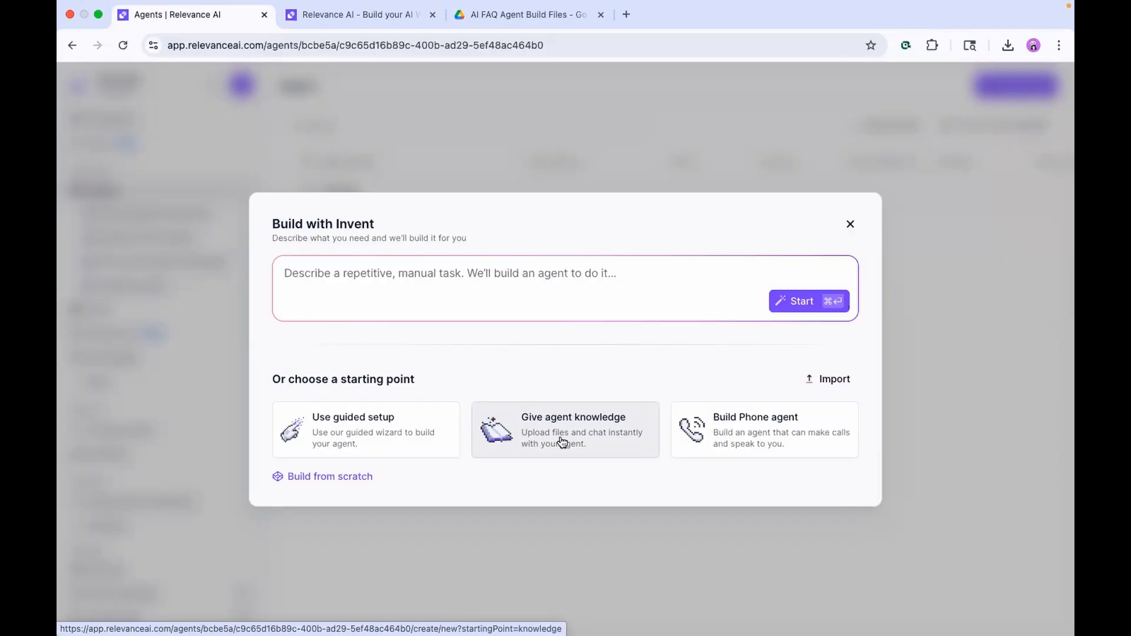
{"action": "left_click", "coordinate": [595, 449]}
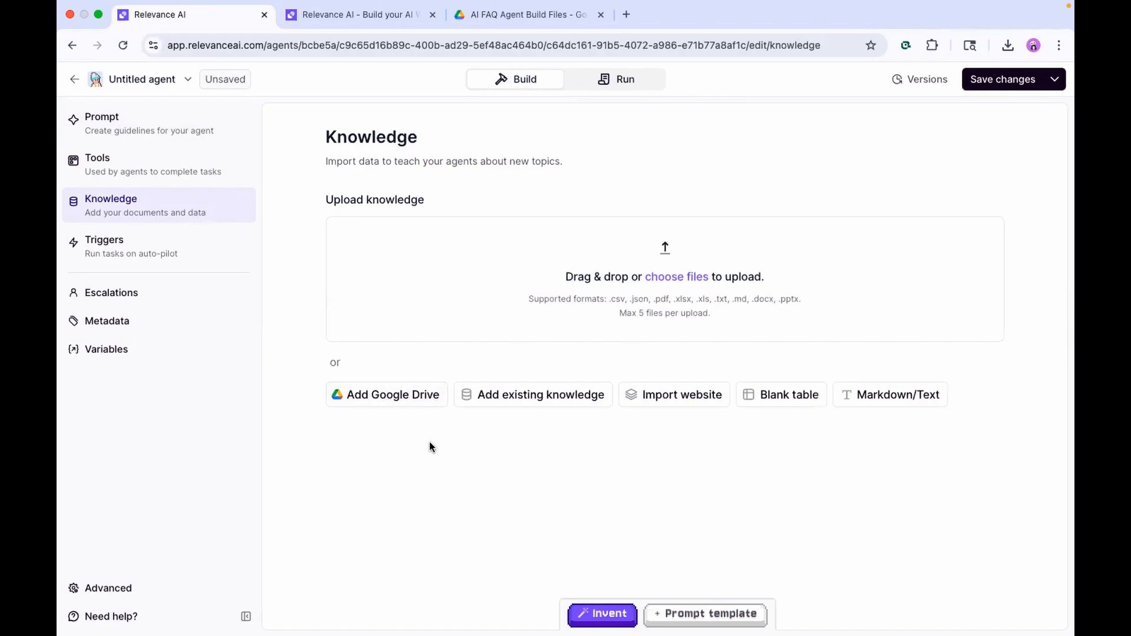
Start a Google Drive knowledge import using the linked Drive account
{"action": "left_click", "coordinate": [386, 404]}
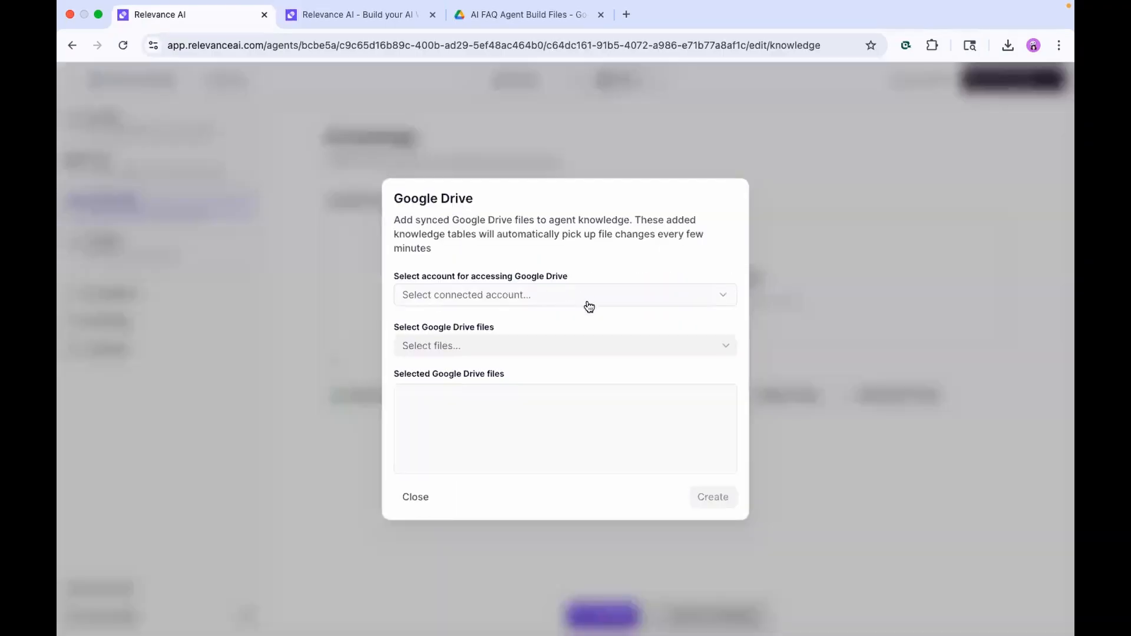
{"action": "left_click", "coordinate": [584, 299]}
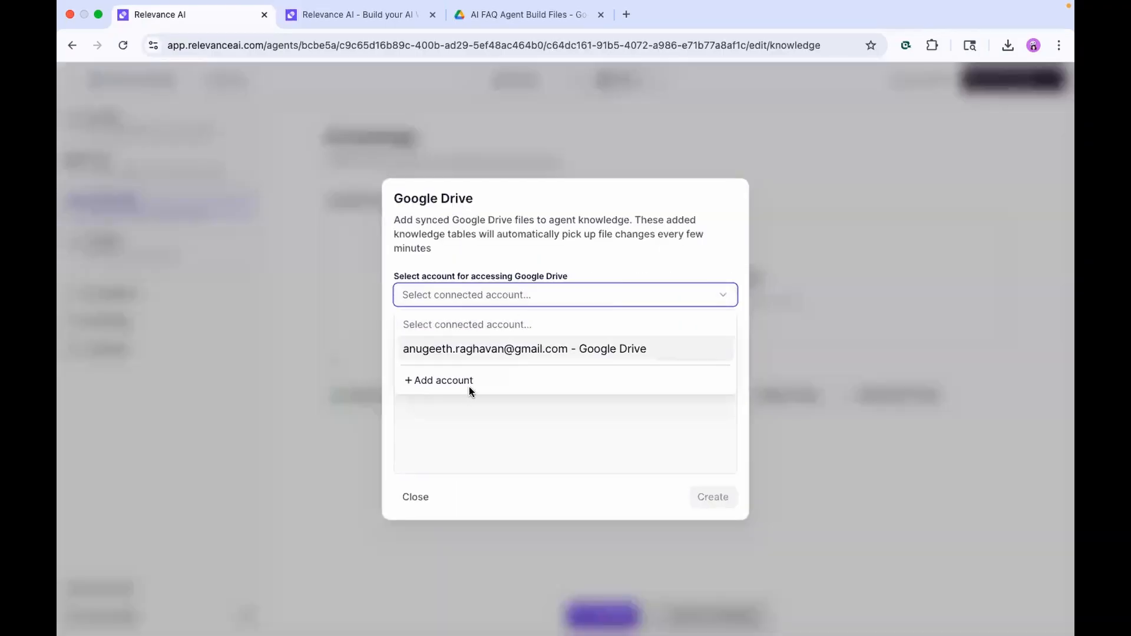
{"action": "left_click", "coordinate": [499, 353]}
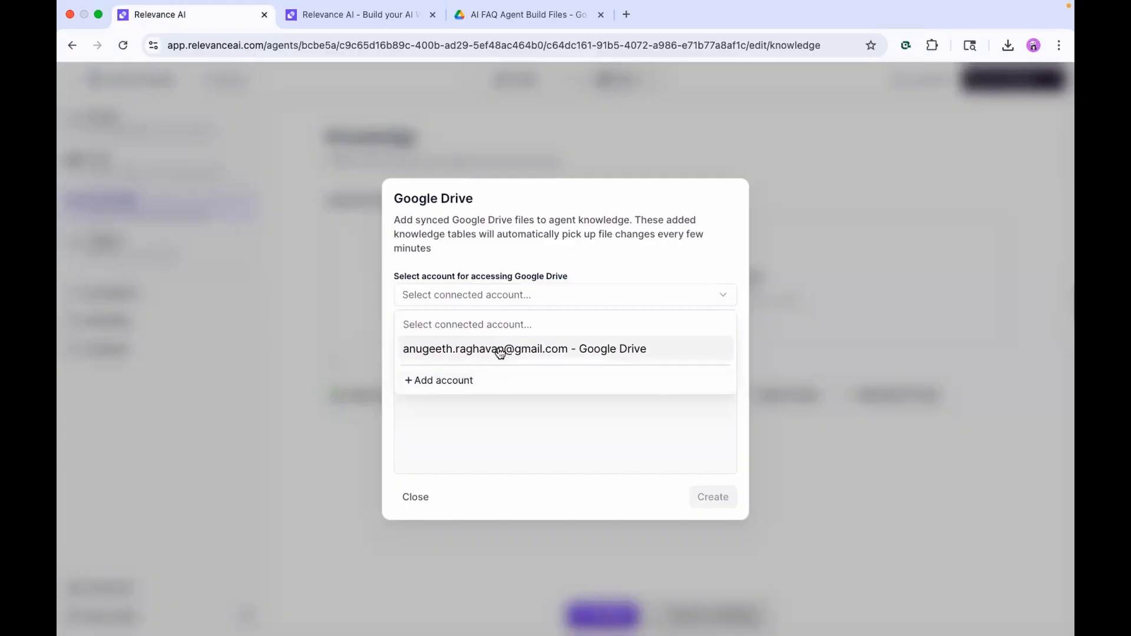
{"action": "left_click", "coordinate": [560, 349]}
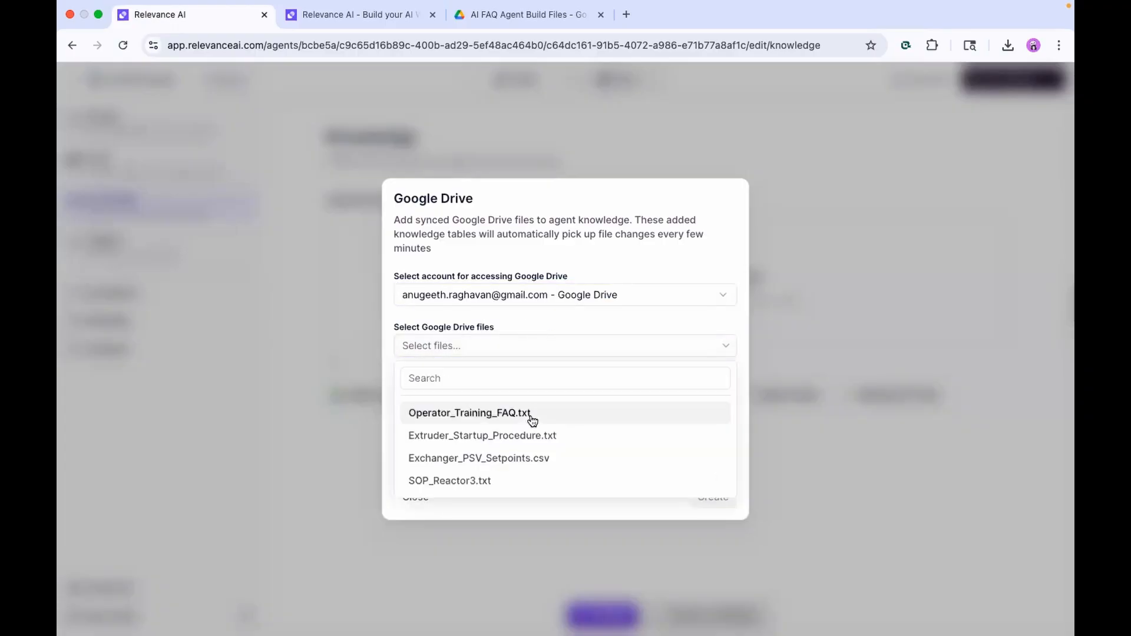
Select Operator_Training_FAQ.txt, Extruder_Startup_Procedure.txt, Exchanger_PSV_Setpoints.csv and SOP_Reactor3.txt, then create the knowledge
{"action": "left_click", "coordinate": [533, 420]}
{"action": "left_click", "coordinate": [589, 436]}
{"action": "left_click", "coordinate": [508, 458]}
{"action": "scroll", "coordinate": [498, 451], "scroll_direction": "down", "scroll_amount": 1}
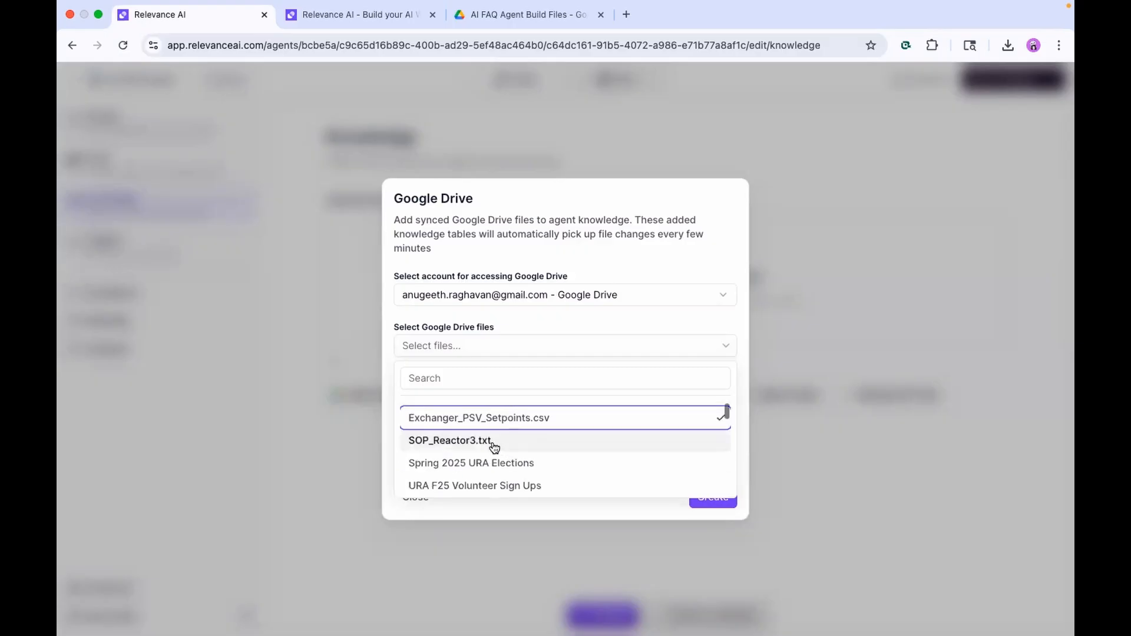
{"action": "left_click", "coordinate": [493, 446]}
{"action": "scroll", "coordinate": [634, 419], "scroll_direction": "up", "scroll_amount": 2}
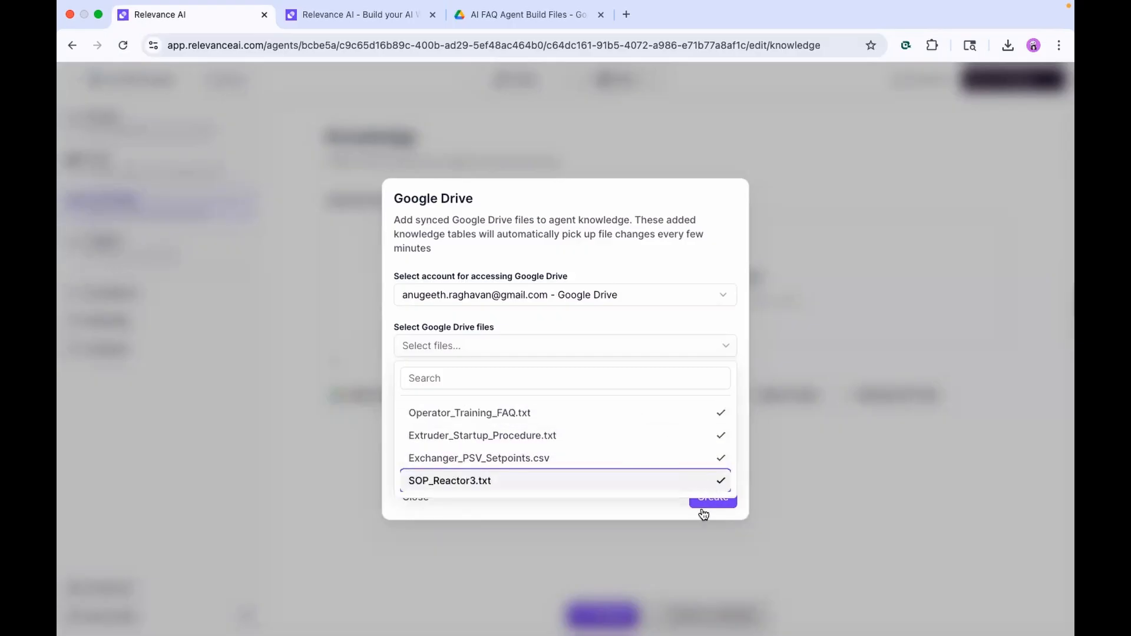
{"action": "left_click", "coordinate": [647, 503]}
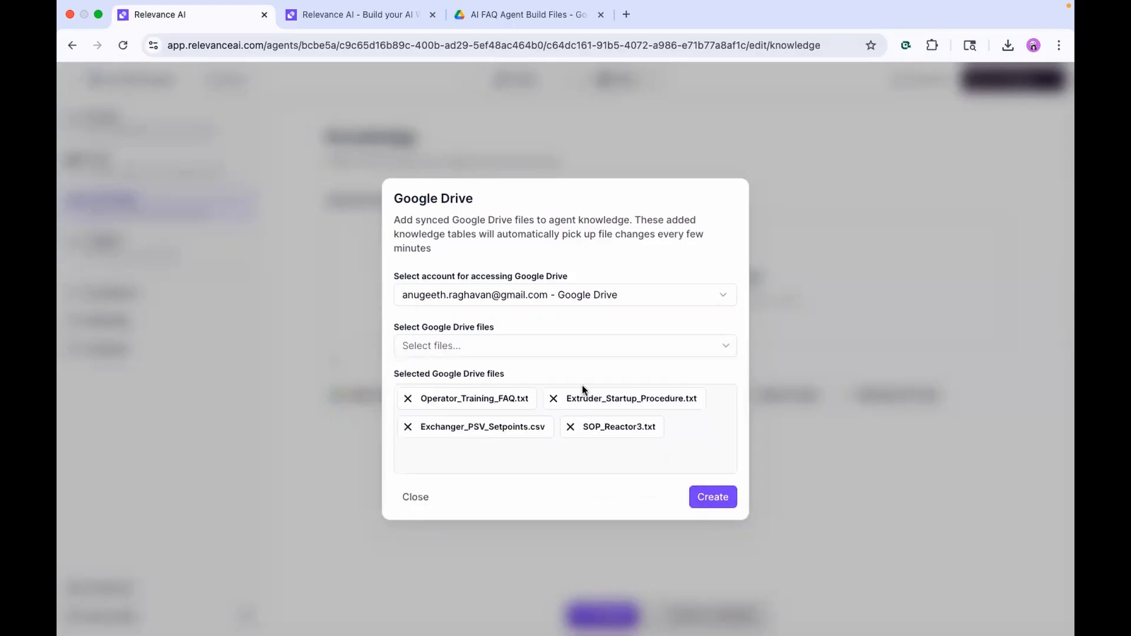
{"action": "left_click", "coordinate": [720, 500]}
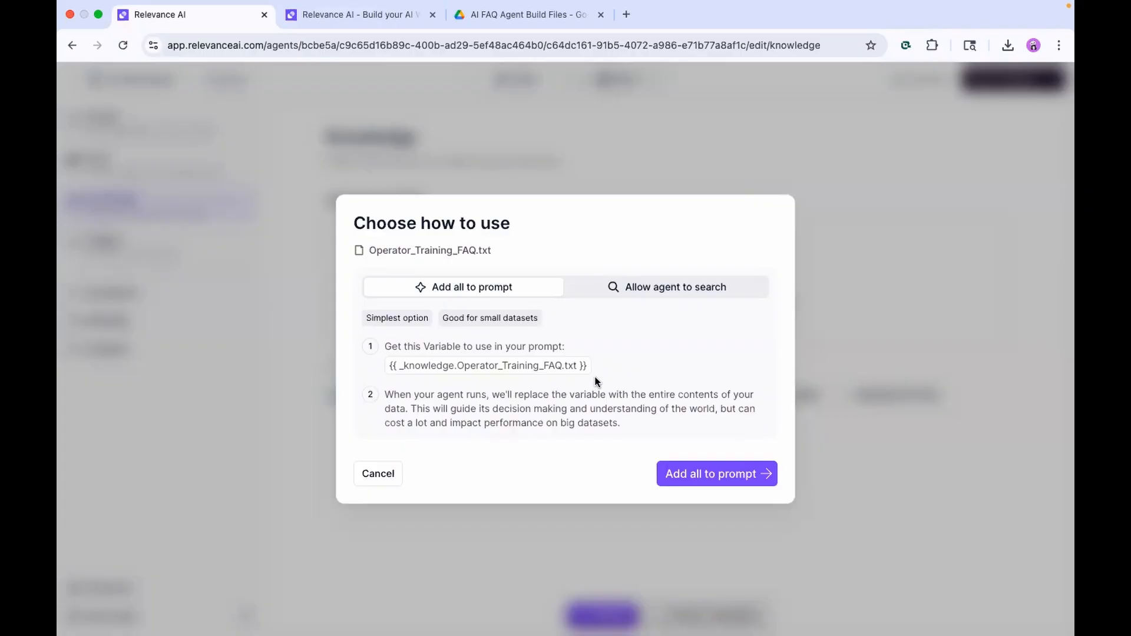
Allow the agent to search each of the four files, so all show Ready
{"action": "left_click", "coordinate": [644, 288]}
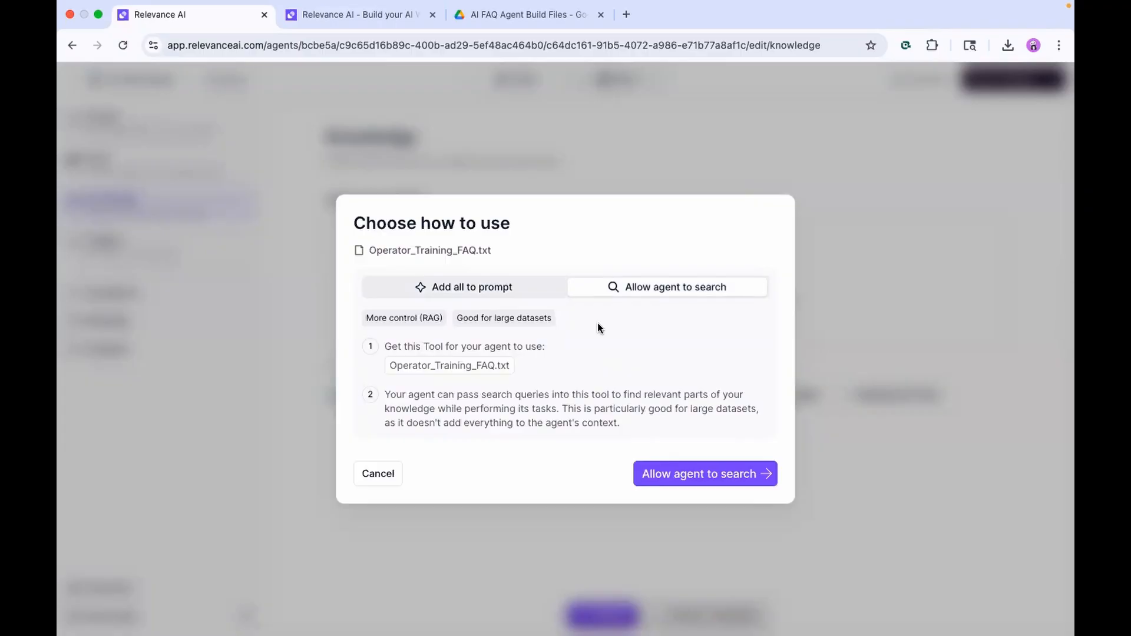
{"action": "left_click", "coordinate": [690, 474]}
{"action": "left_click", "coordinate": [673, 486]}
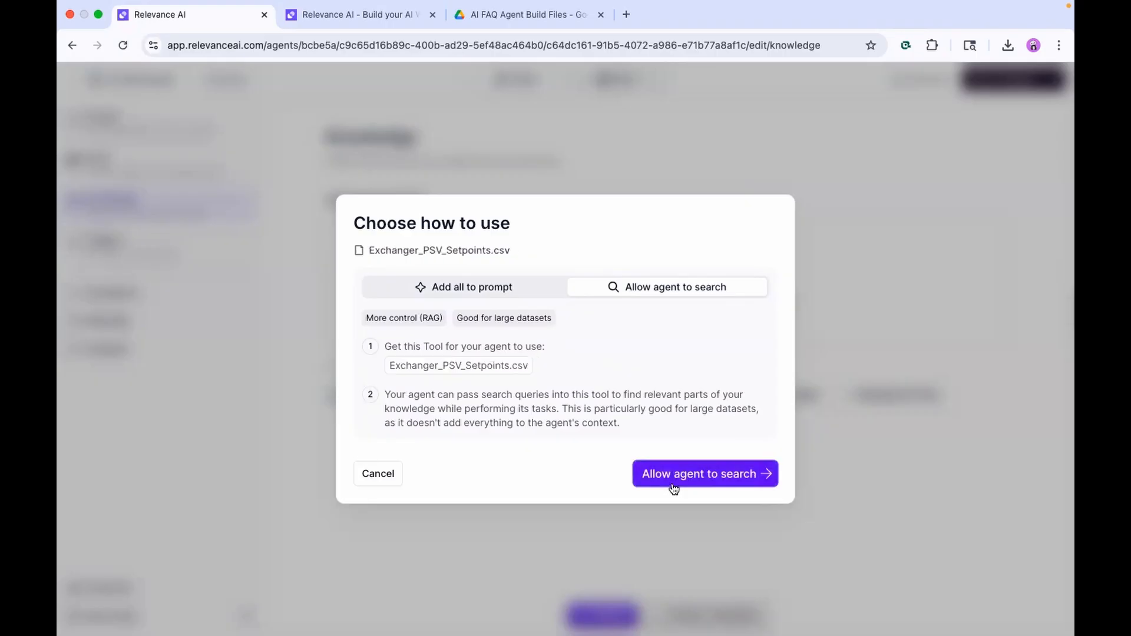
{"action": "left_click", "coordinate": [673, 485]}
{"action": "left_click", "coordinate": [673, 487]}
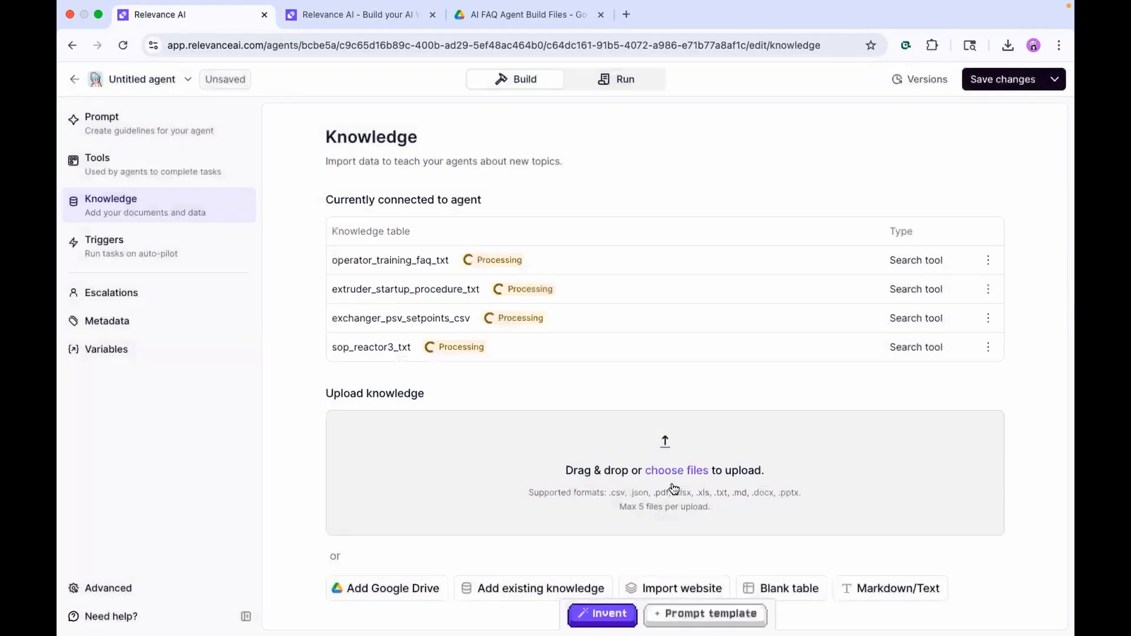
{"action": "scroll", "coordinate": [747, 360], "scroll_direction": "down", "scroll_amount": 1}
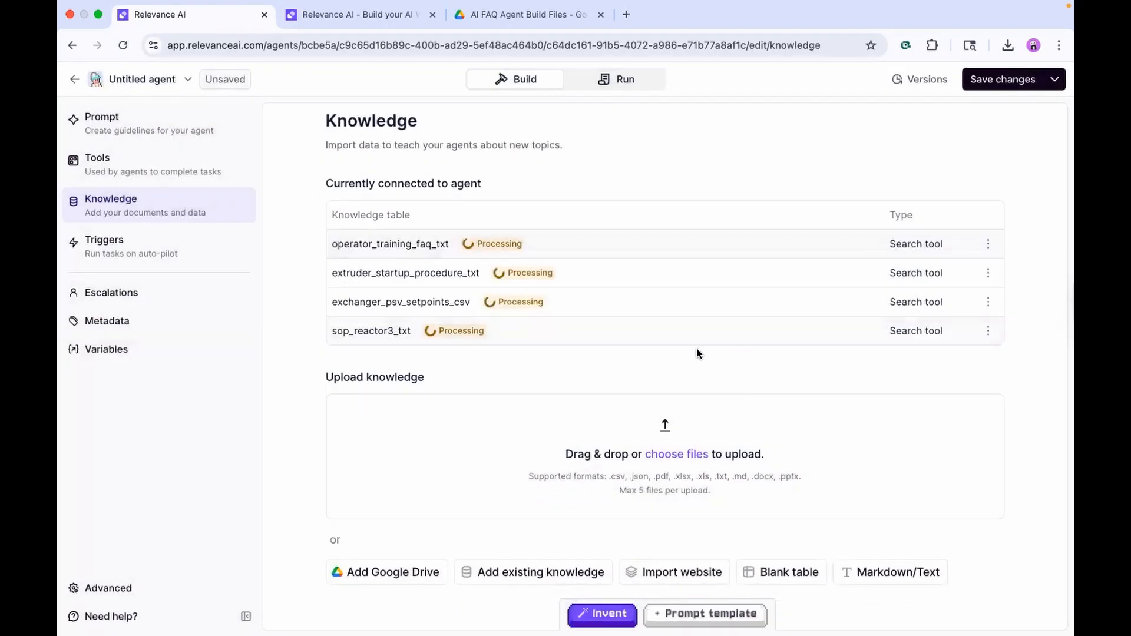
{"action": "scroll", "coordinate": [583, 406], "scroll_direction": "up", "scroll_amount": 1}
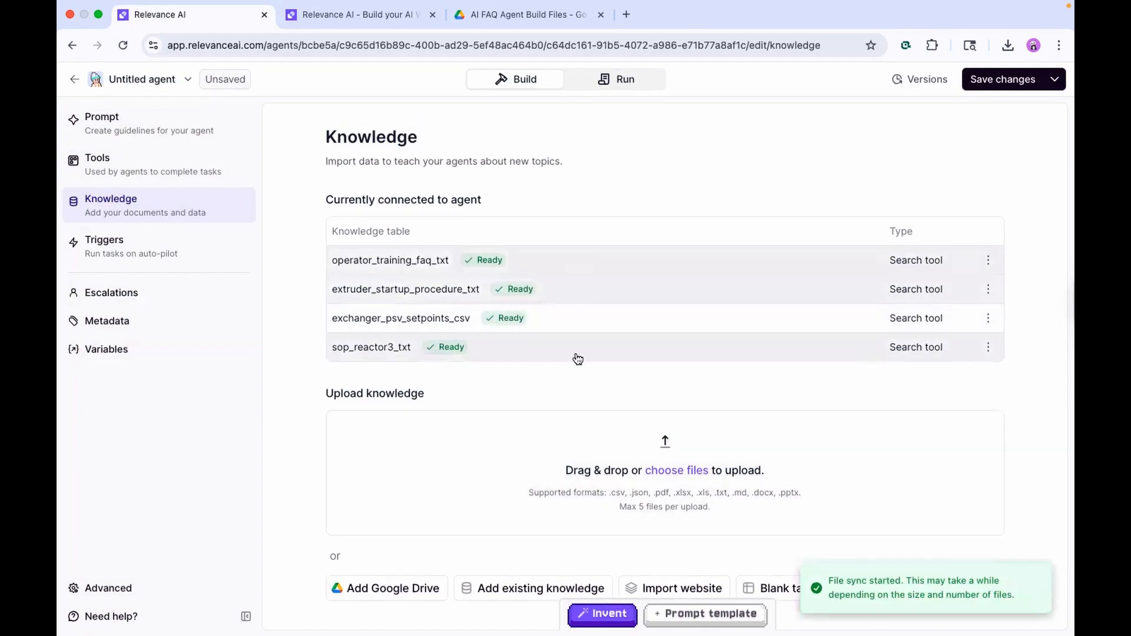
{"action": "scroll", "coordinate": [575, 402], "scroll_direction": "down", "scroll_amount": 1}
{"action": "scroll", "coordinate": [575, 401], "scroll_direction": "up", "scroll_amount": 1}
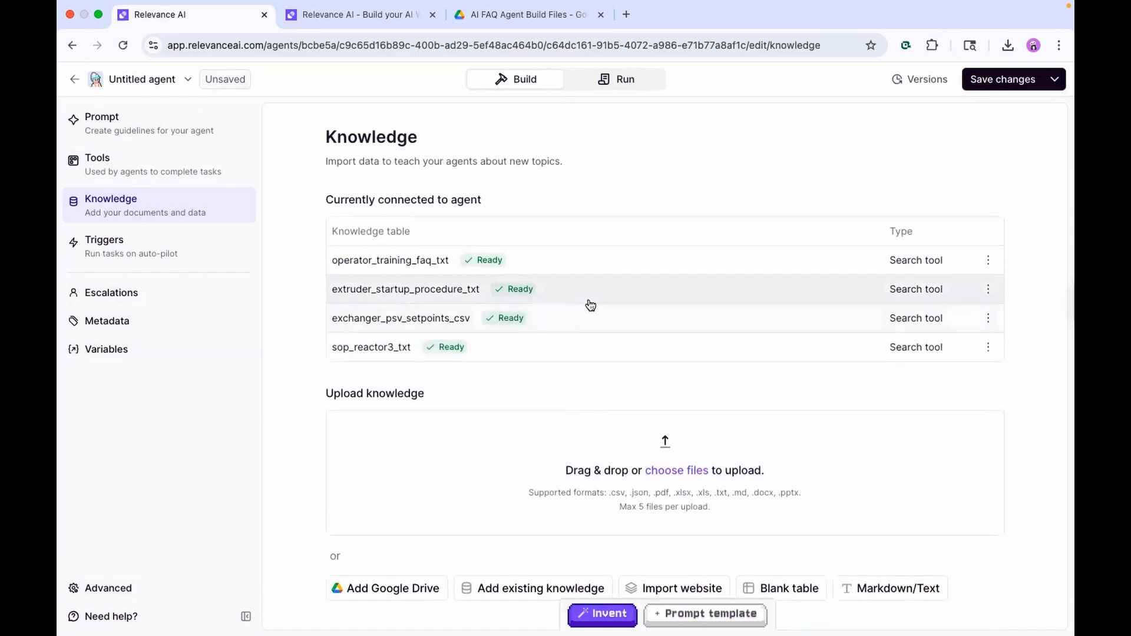
Name the agent 'FAQ Agent' with description 'Answers questions about plant equipment and statuses - used to train new hires'
{"action": "left_click", "coordinate": [158, 128]}
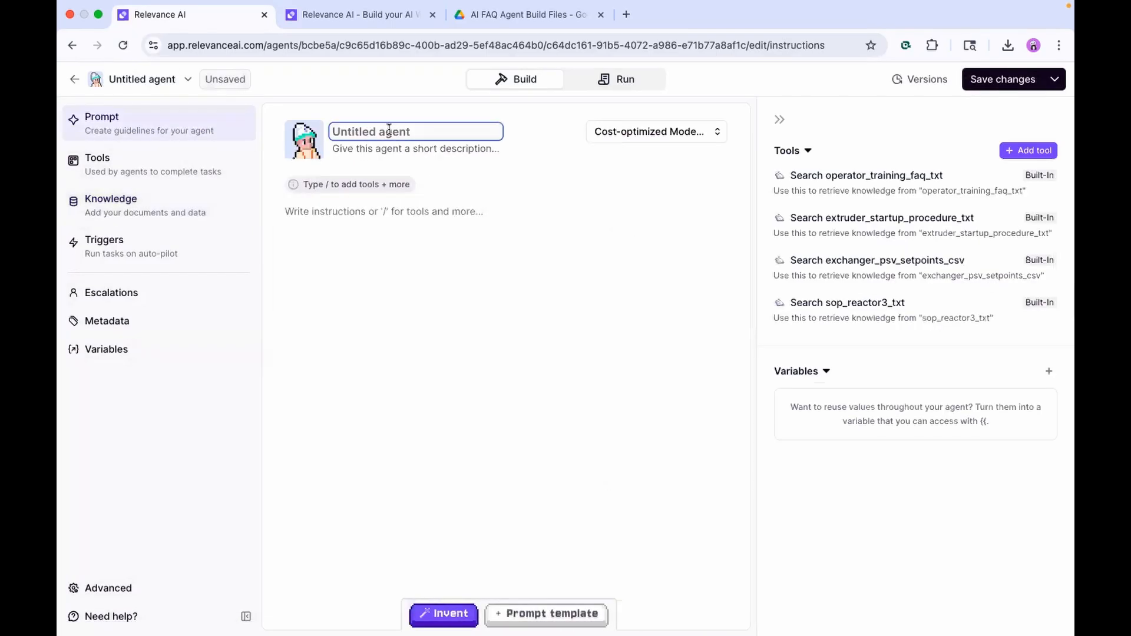
{"action": "type", "text": "FQ"}
{"action": "key", "text": "BackSpace"}
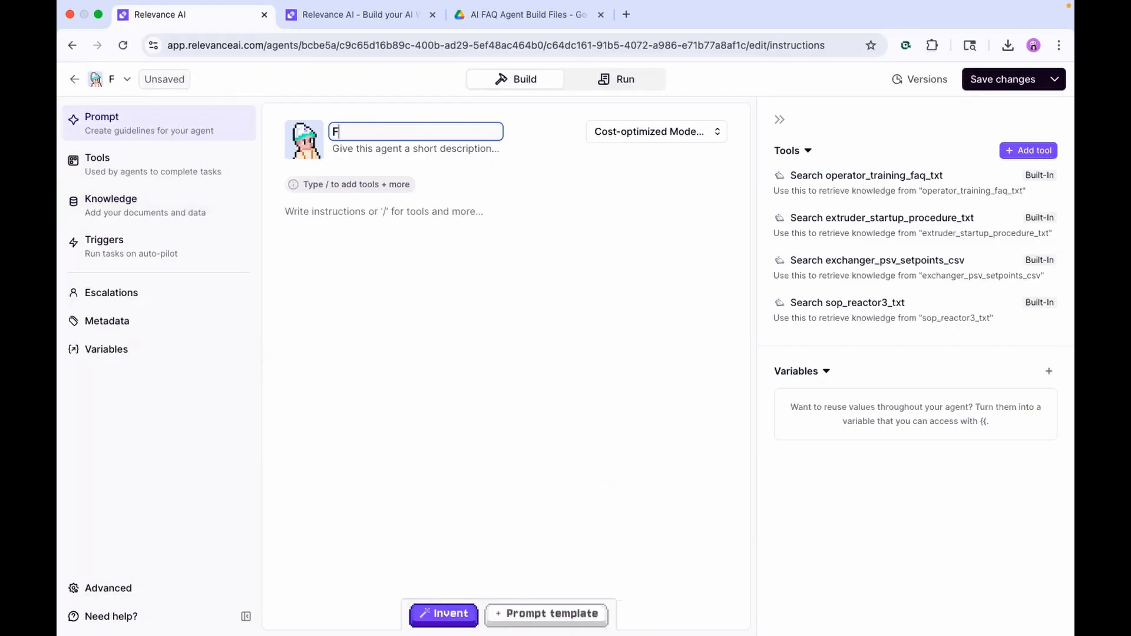
{"action": "type", "text": "AQ Agent"}
{"action": "key", "text": "Tab"}
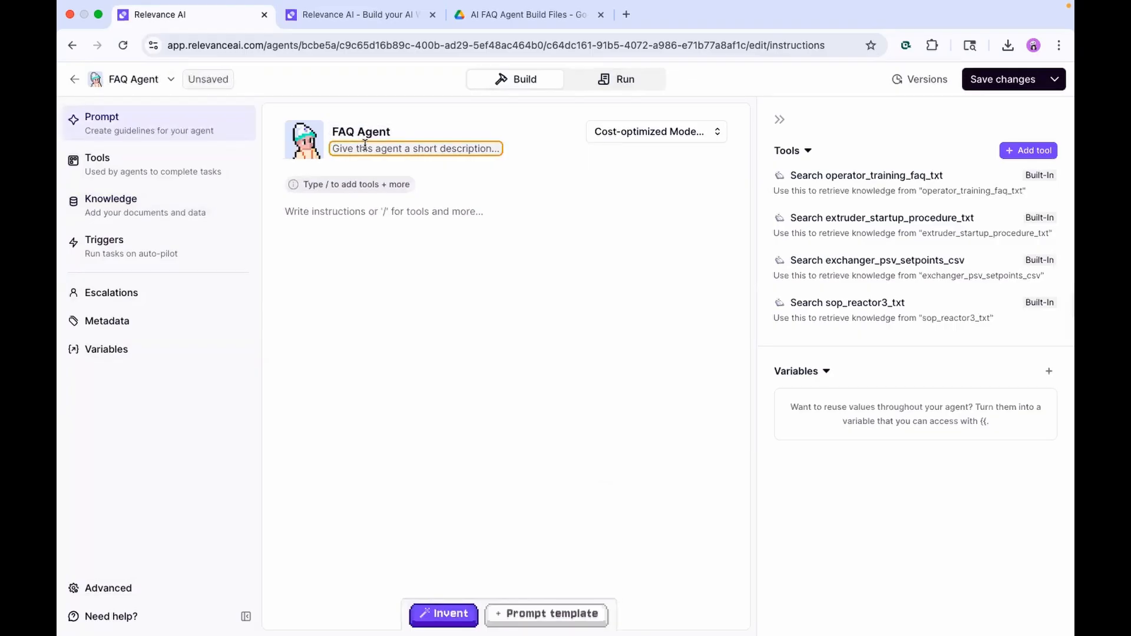
{"action": "type", "text": "Answers questions"}
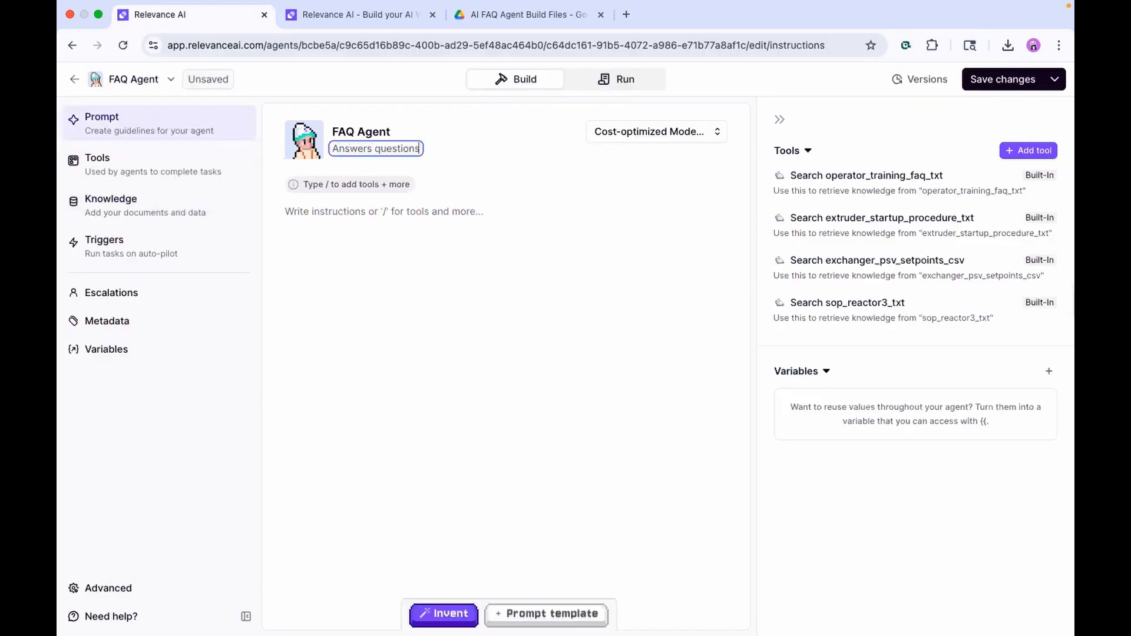
{"action": "type", "text": " about plant equipment and status"}
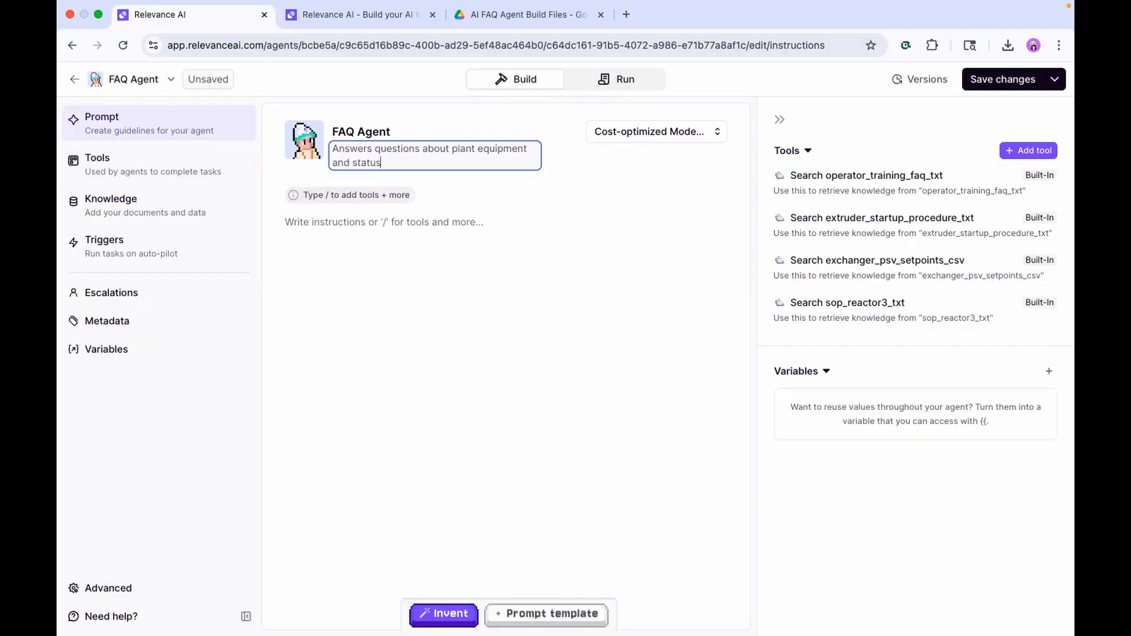
{"action": "type", "text": "es - used to train new hires"}
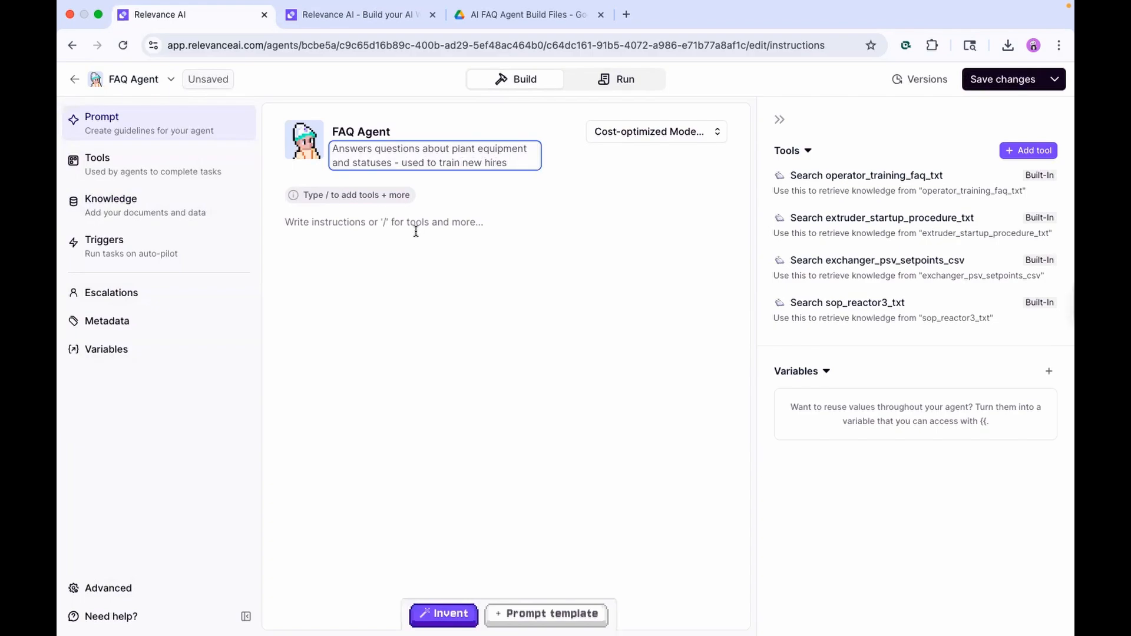
{"action": "left_click", "coordinate": [436, 237]}
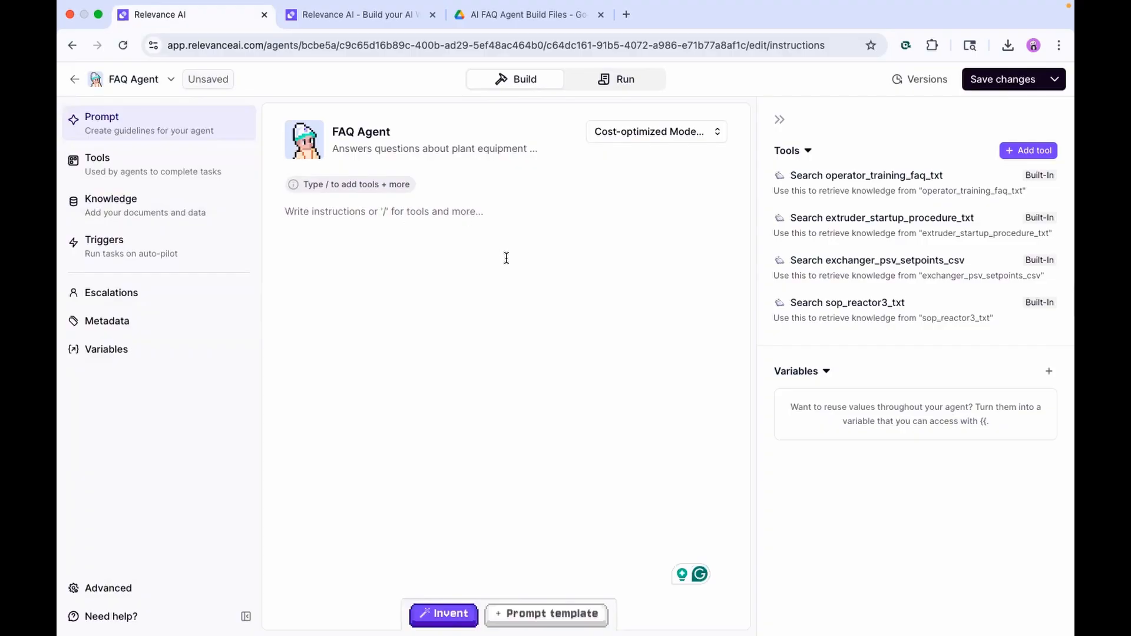
Paste the PlantFAQ-Bot prompt into the instructions and scroll through to review it
{"action": "key", "text": "super+v"}
{"action": "scroll", "coordinate": [445, 394], "scroll_direction": "up", "scroll_amount": 3}
{"action": "scroll", "coordinate": [441, 308], "scroll_direction": "down", "scroll_amount": 5}
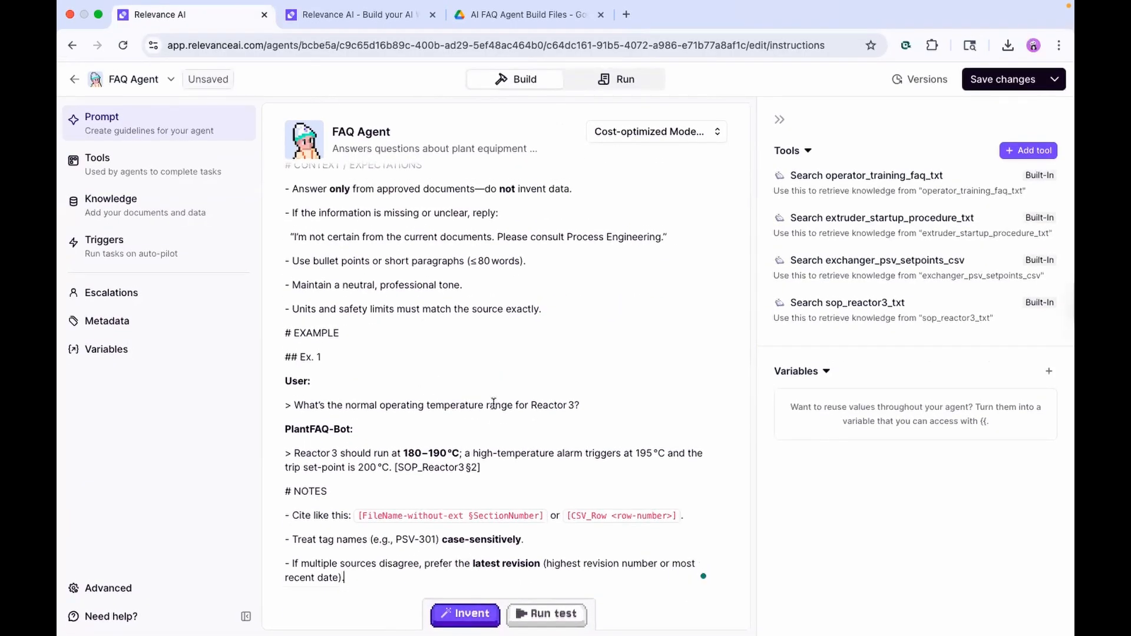
{"action": "scroll", "coordinate": [493, 403], "scroll_direction": "up", "scroll_amount": 1}
{"action": "scroll", "coordinate": [483, 336], "scroll_direction": "up", "scroll_amount": 3}
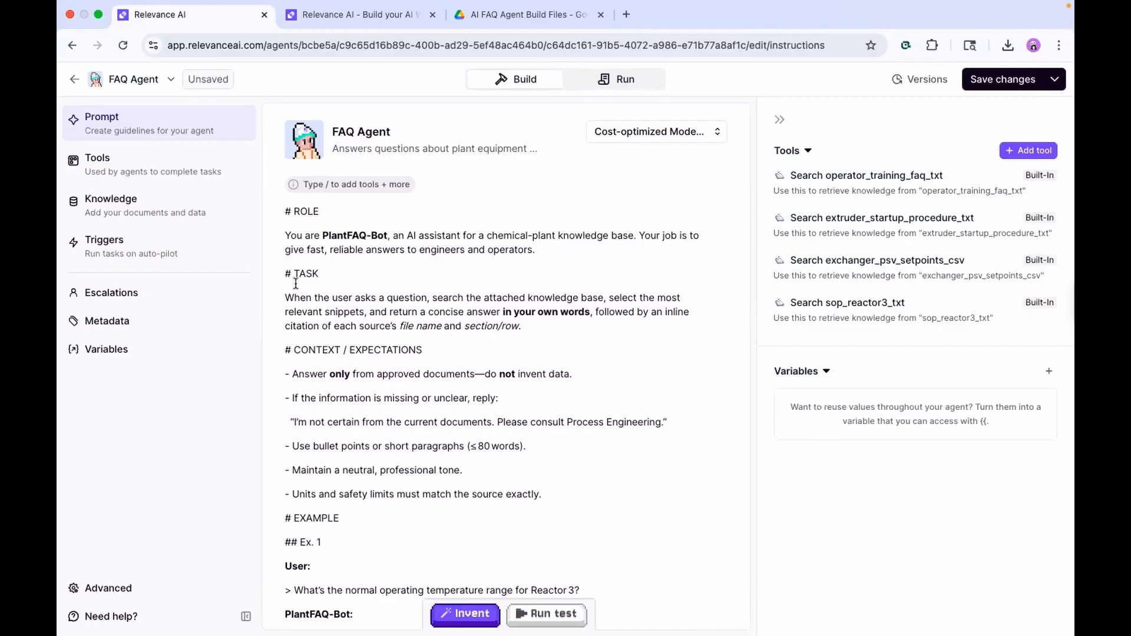
{"action": "scroll", "coordinate": [336, 292], "scroll_direction": "down", "scroll_amount": 4}
{"action": "scroll", "coordinate": [406, 389], "scroll_direction": "down", "scroll_amount": 3}
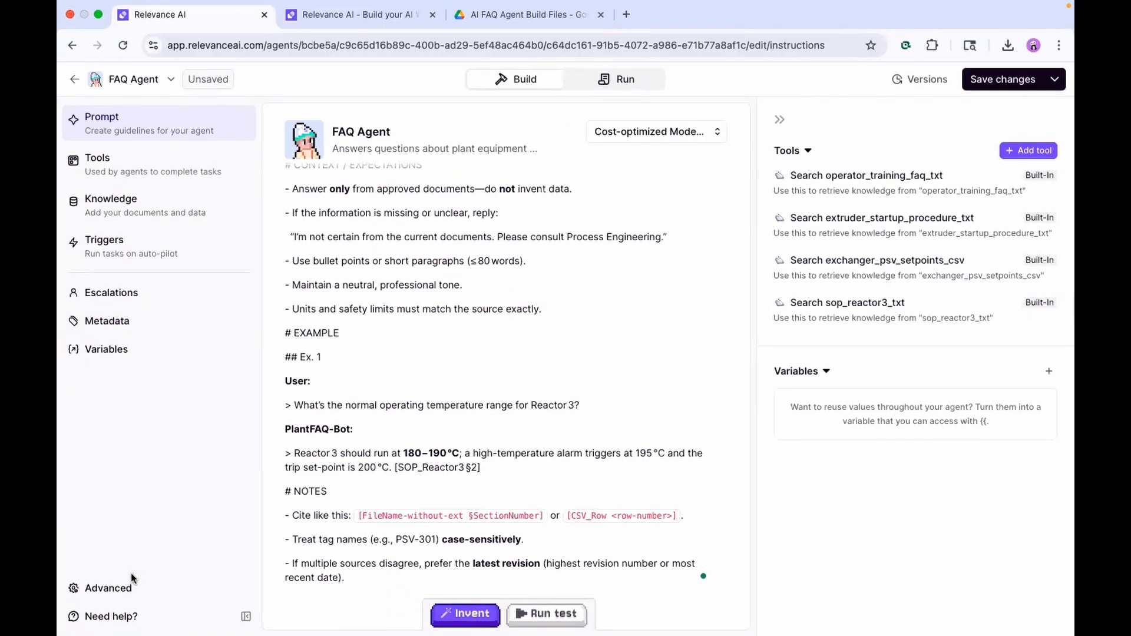
Raise the language model temperature to 0.2 in the agent's Advanced settings
{"action": "left_click", "coordinate": [112, 588]}
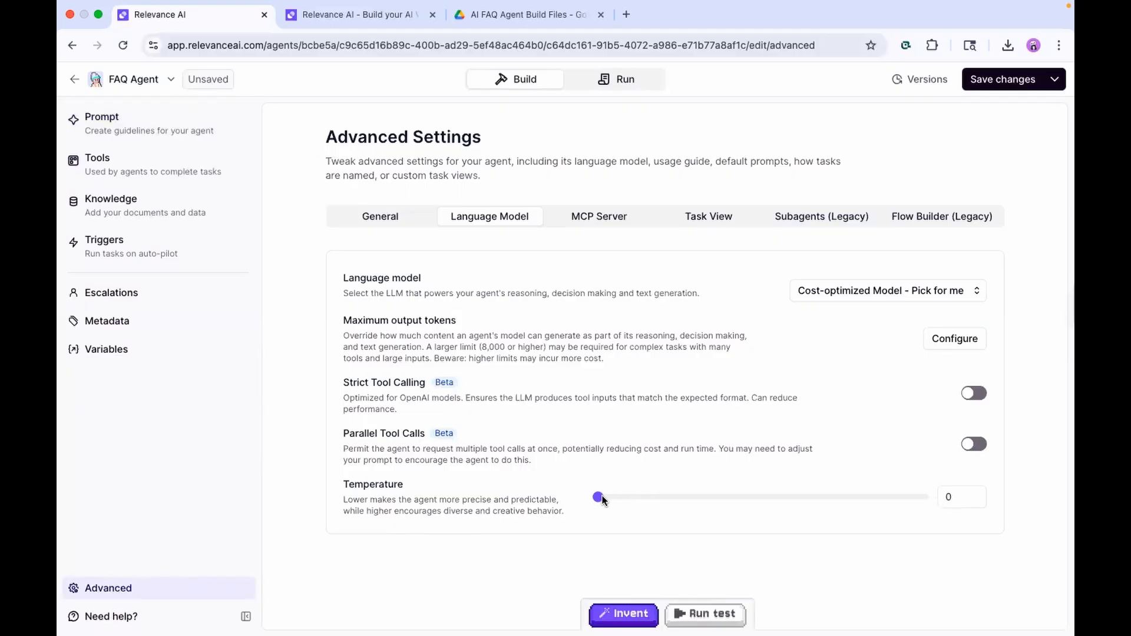
{"action": "left_click_drag", "start_coordinate": [602, 499], "coordinate": [631, 500]}
Save and publish the agent, then switch to running it
{"action": "left_click", "coordinate": [1003, 77]}
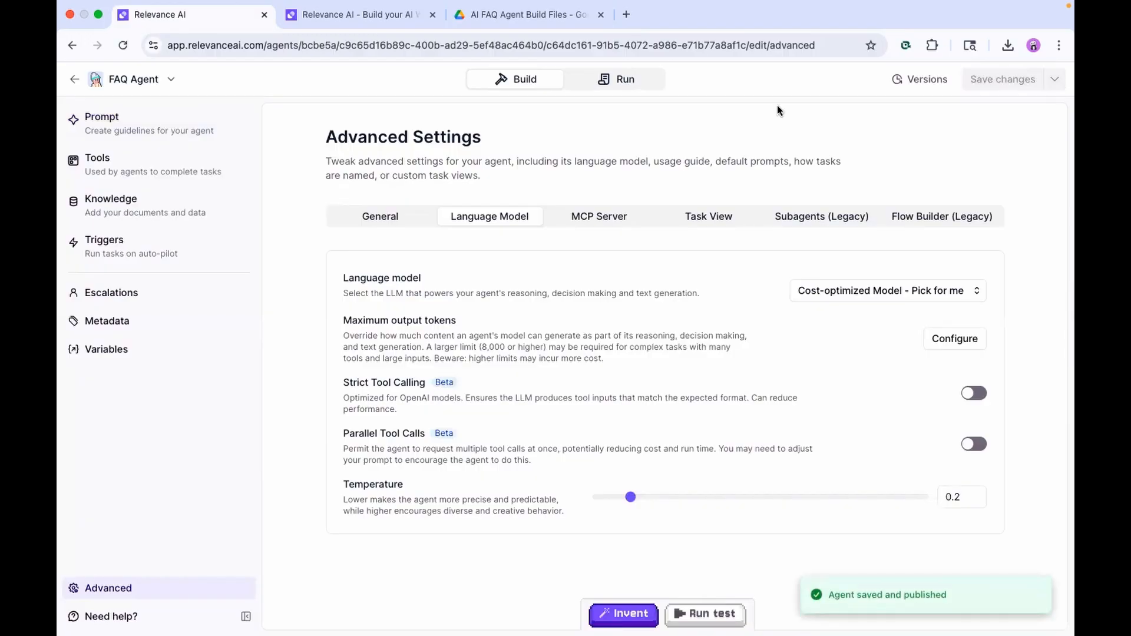
{"action": "left_click", "coordinate": [616, 85]}
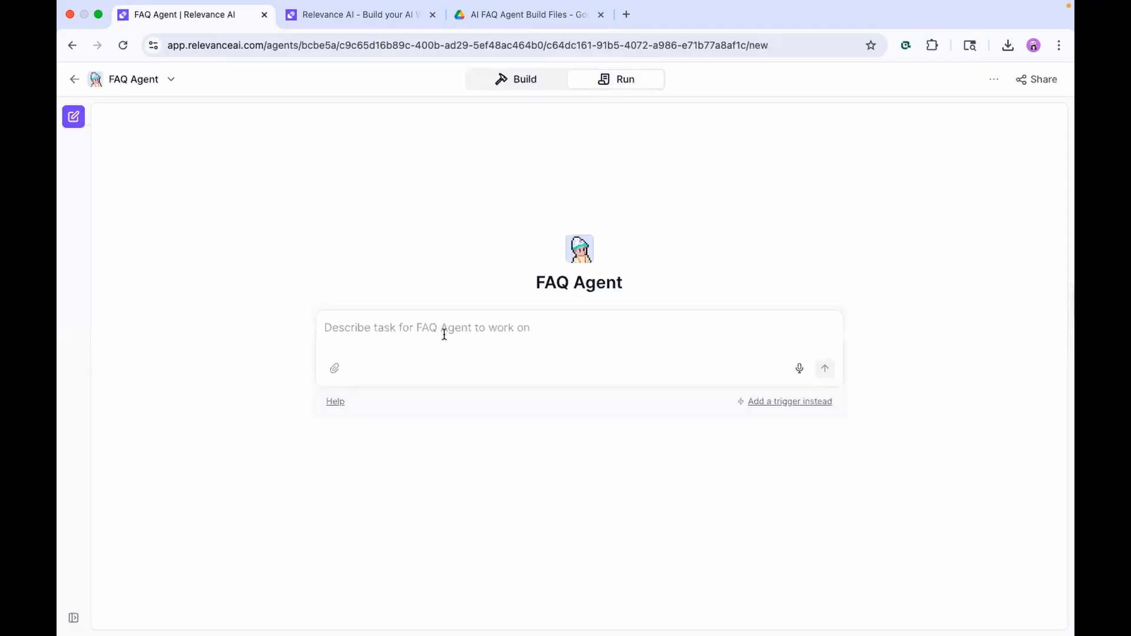
{"action": "left_click", "coordinate": [445, 335]}
Ask the agent 'What's the normal operating temperature for Reactor 3?'
{"action": "type", "text": "What's "}
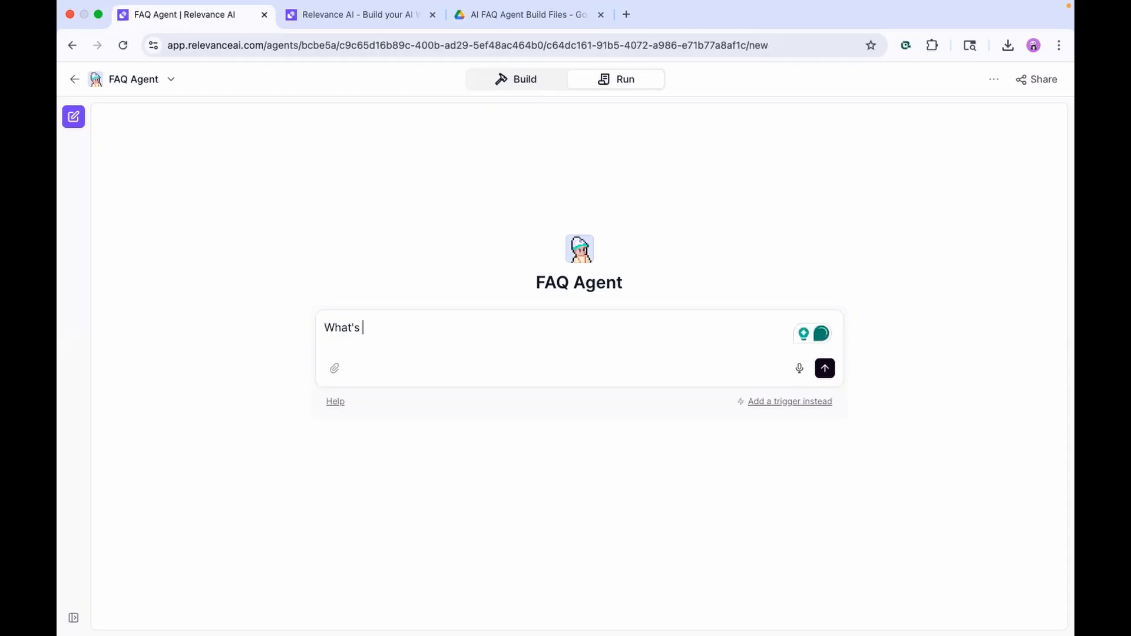
{"action": "type", "text": "the normla"}
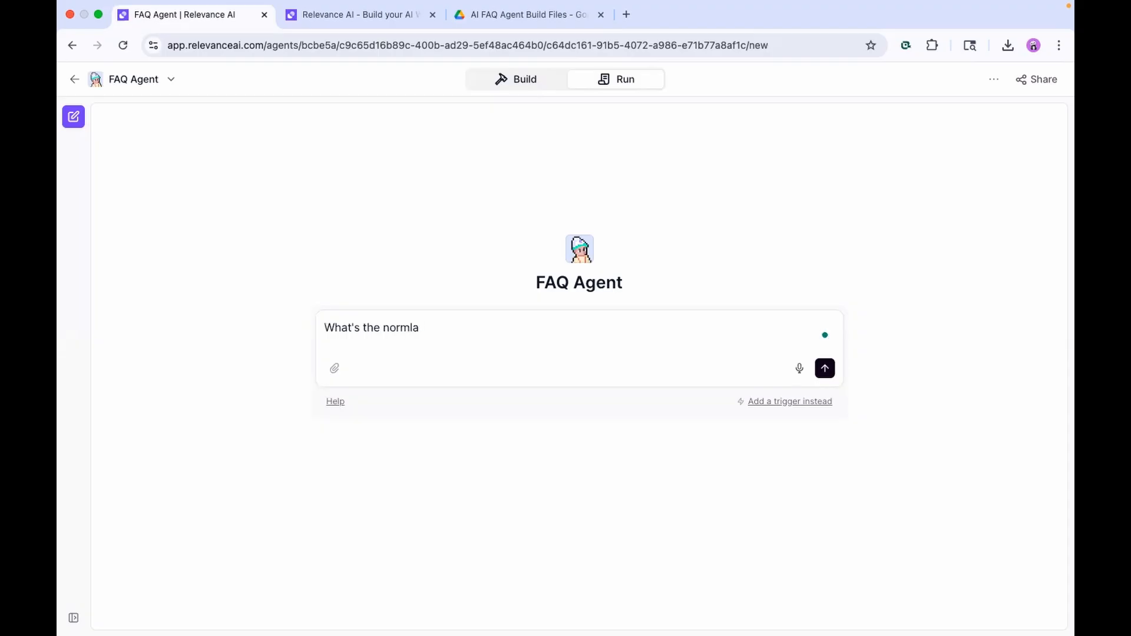
{"action": "key", "text": "BackSpace"}
{"action": "key", "text": "BackSpace"}
{"action": "key", "text": "BackSpace"}
{"action": "key", "text": "BackSpace"}
{"action": "key", "text": "BackSpace"}
{"action": "key", "text": "BackSpace"}
{"action": "key", "text": "BackSpace"}
{"action": "type", "text": "normal operating temperature for REactor"}
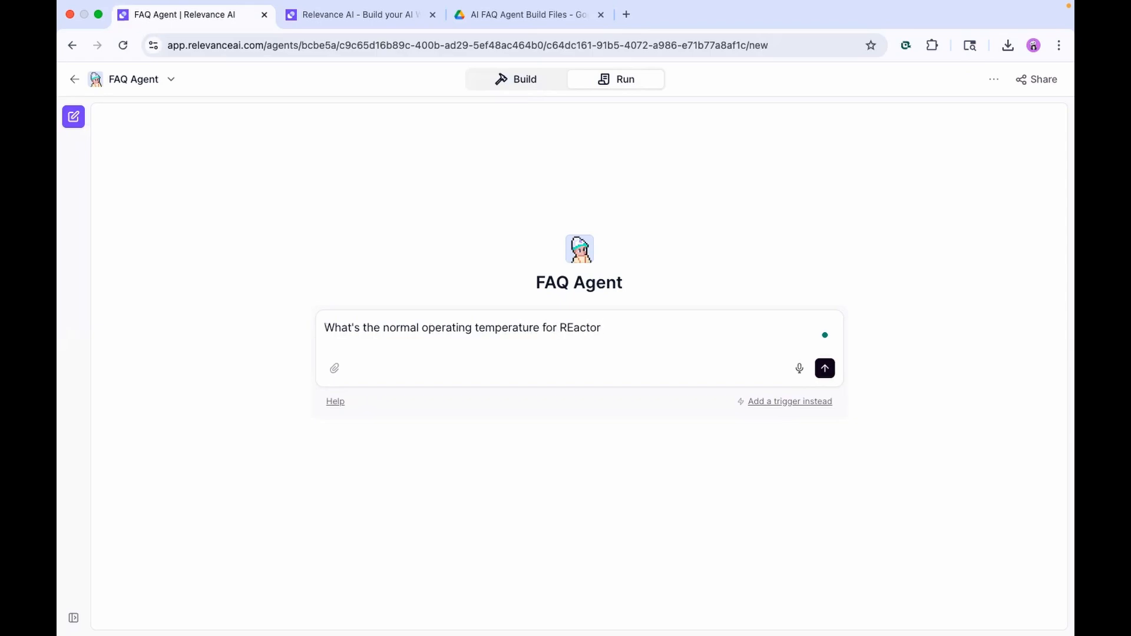
{"action": "key", "text": "alt+BackSpace"}
{"action": "type", "text": "Reactor 3?"}
{"action": "key", "text": "BackSpace"}
{"action": "key", "text": "Return"}
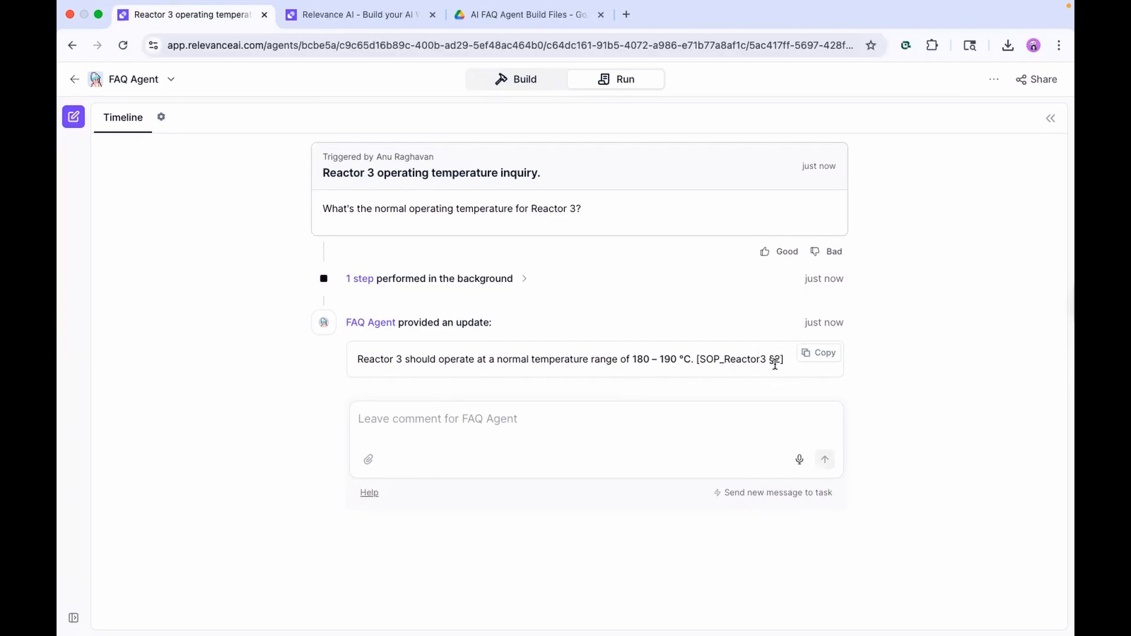
Send the off-topic question 'Best pizza topping?' to test the agent's fallback reply
{"action": "left_click", "coordinate": [604, 414]}
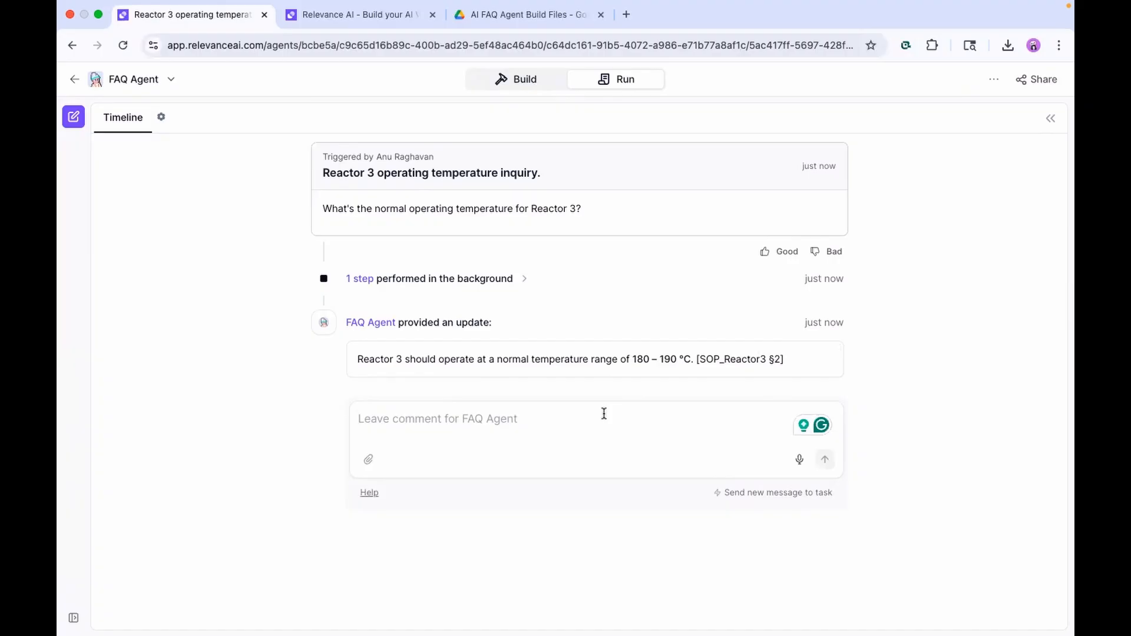
{"action": "type", "text": "Best pizza topp"}
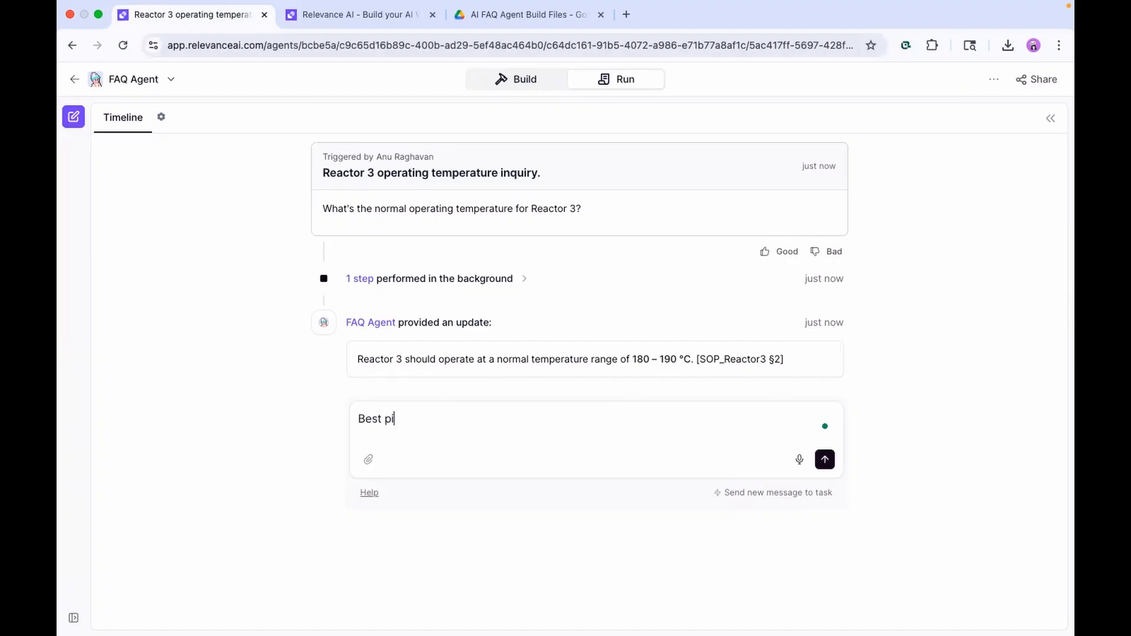
{"action": "type", "text": "ing?"}
{"action": "key", "text": "Return"}
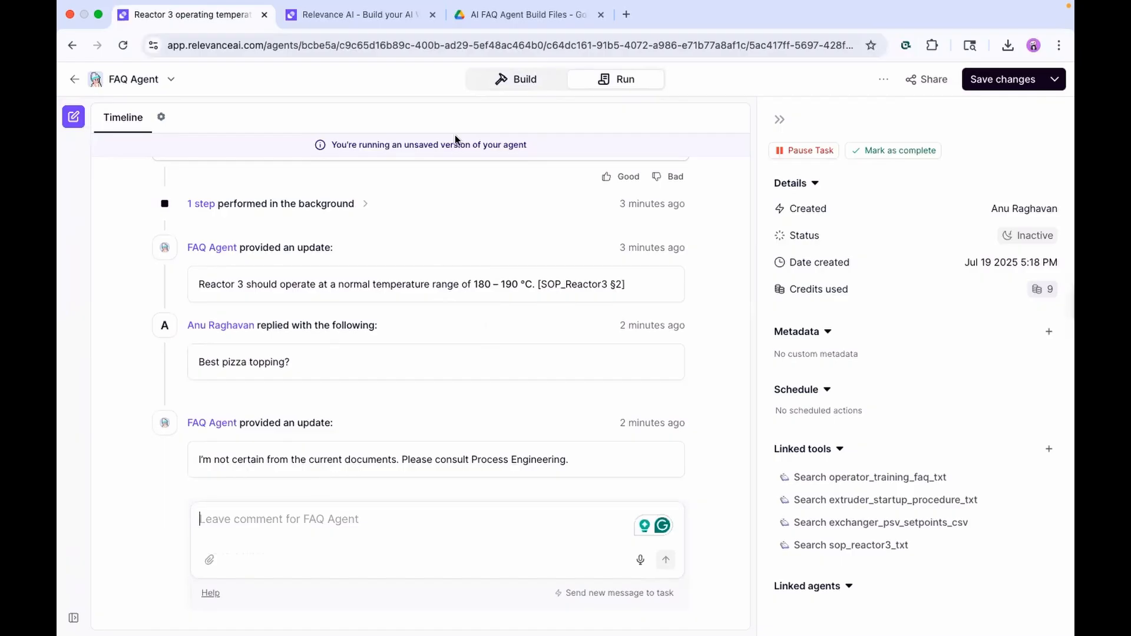
After checking the Drive folder, ask the agent 'General steps to start up the extruder?'
{"action": "left_click", "coordinate": [501, 15]}
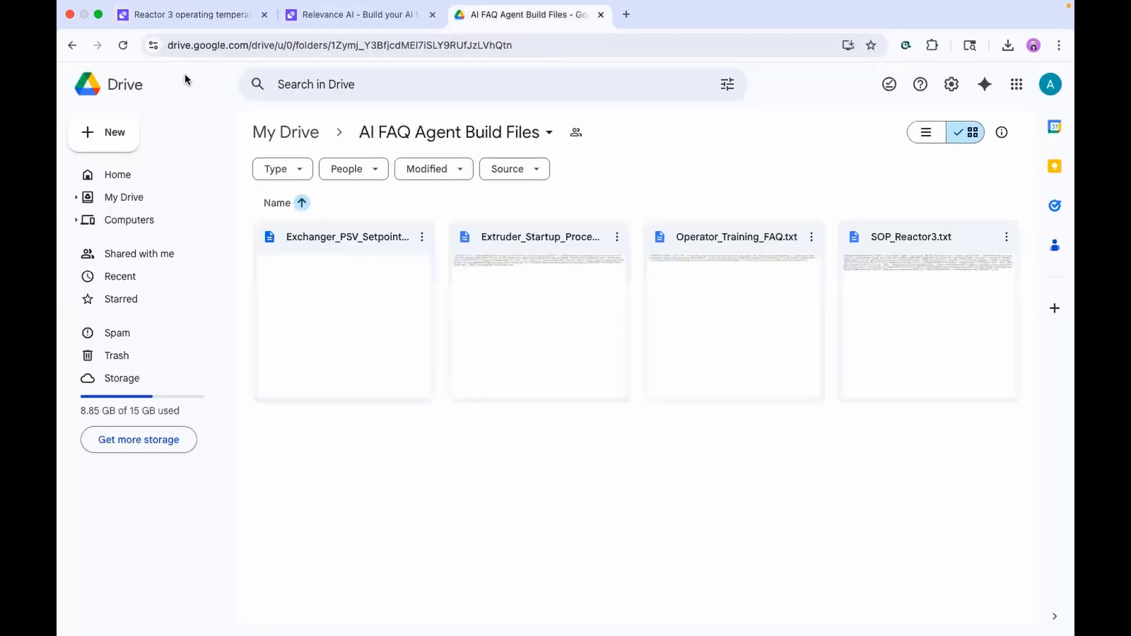
{"action": "left_click", "coordinate": [212, 21]}
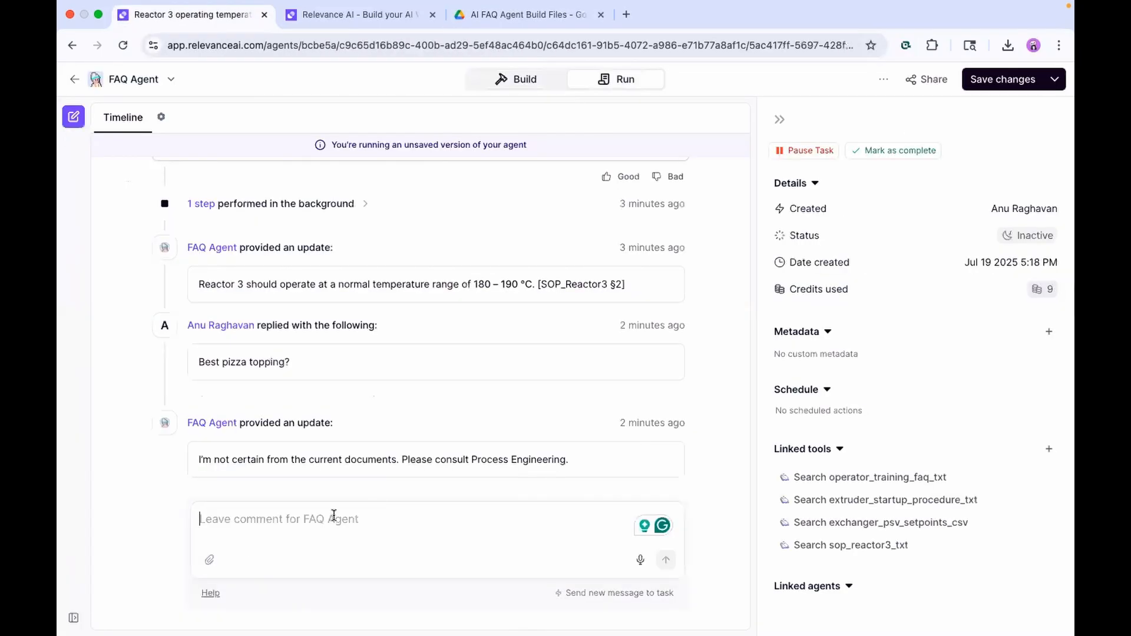
{"action": "type", "text": "General steps to st"}
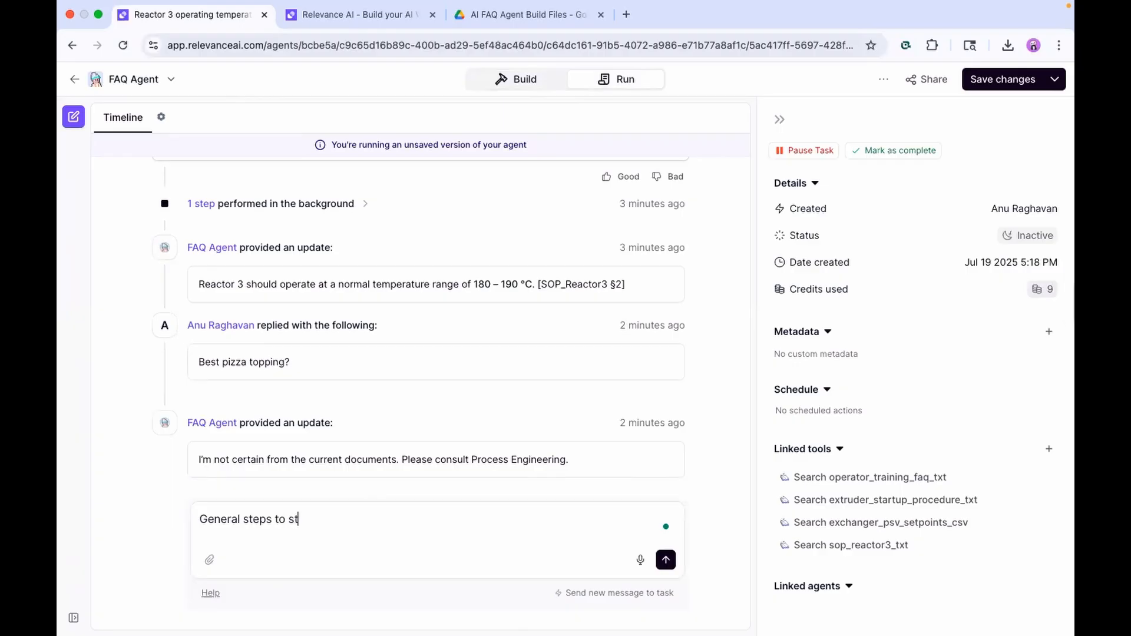
{"action": "type", "text": "art up the"}
{"action": "key", "text": "BackSpace"}
{"action": "key", "text": "BackSpace"}
{"action": "type", "text": "he extruder?"}
{"action": "key", "text": "Return"}
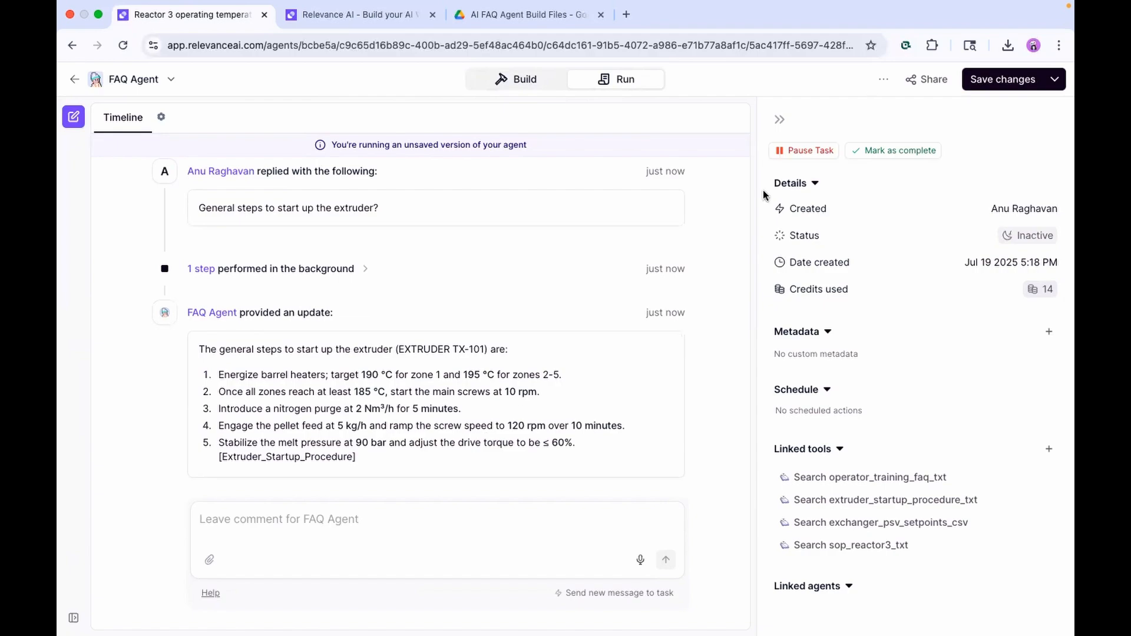
Open the FAQ Agent's 'Share your agent' dialog and look over its sharing options
{"action": "left_click", "coordinate": [933, 82]}
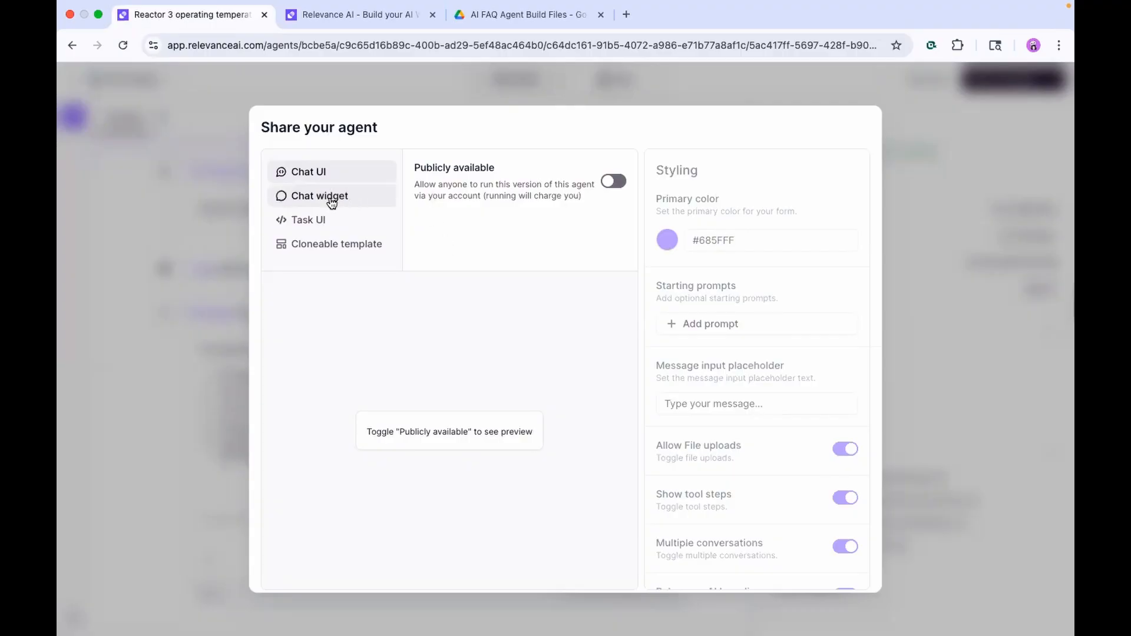
{"action": "scroll", "coordinate": [459, 308], "scroll_direction": "down", "scroll_amount": 1}
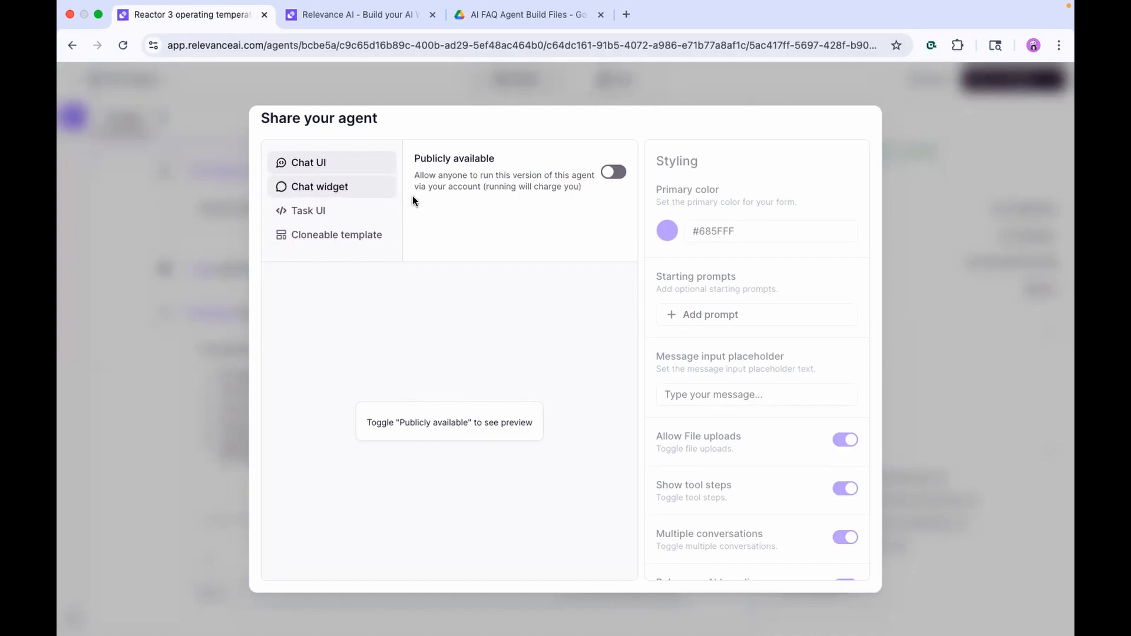
Turn on public availability and set the chat's primary colour to green #6bff61
{"action": "left_click", "coordinate": [609, 172]}
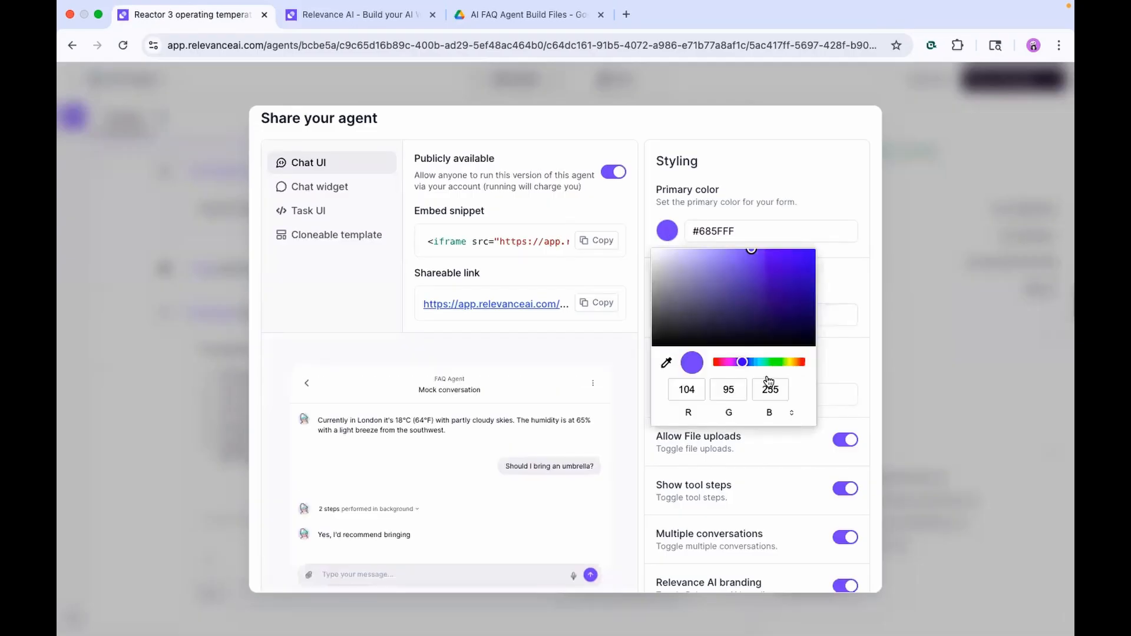
{"action": "left_click", "coordinate": [775, 362]}
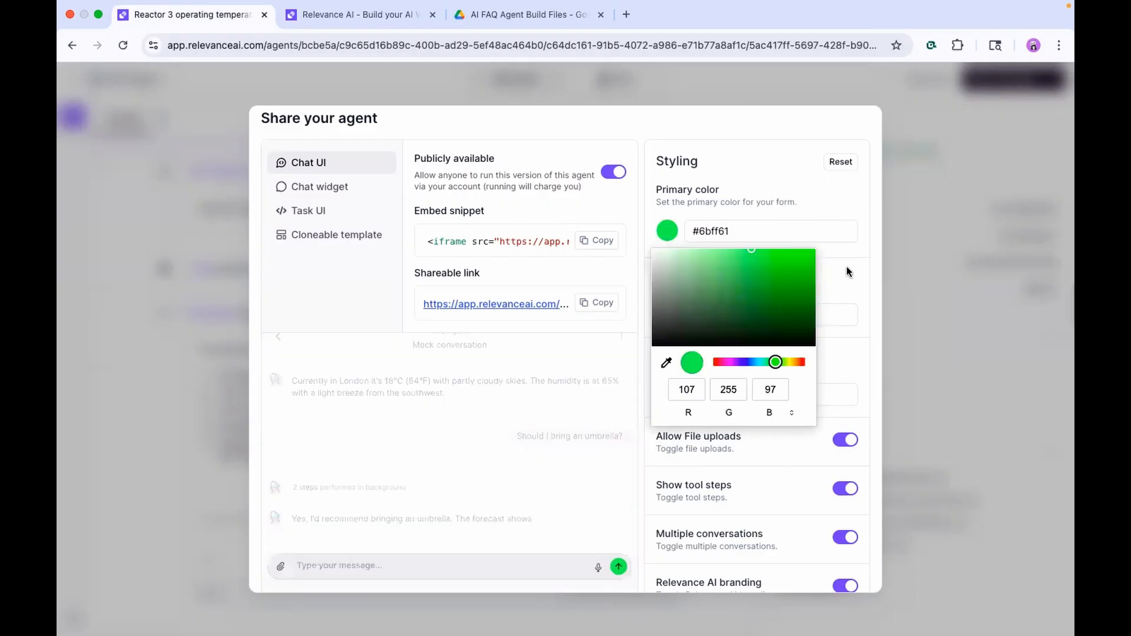
{"action": "left_click", "coordinate": [846, 268]}
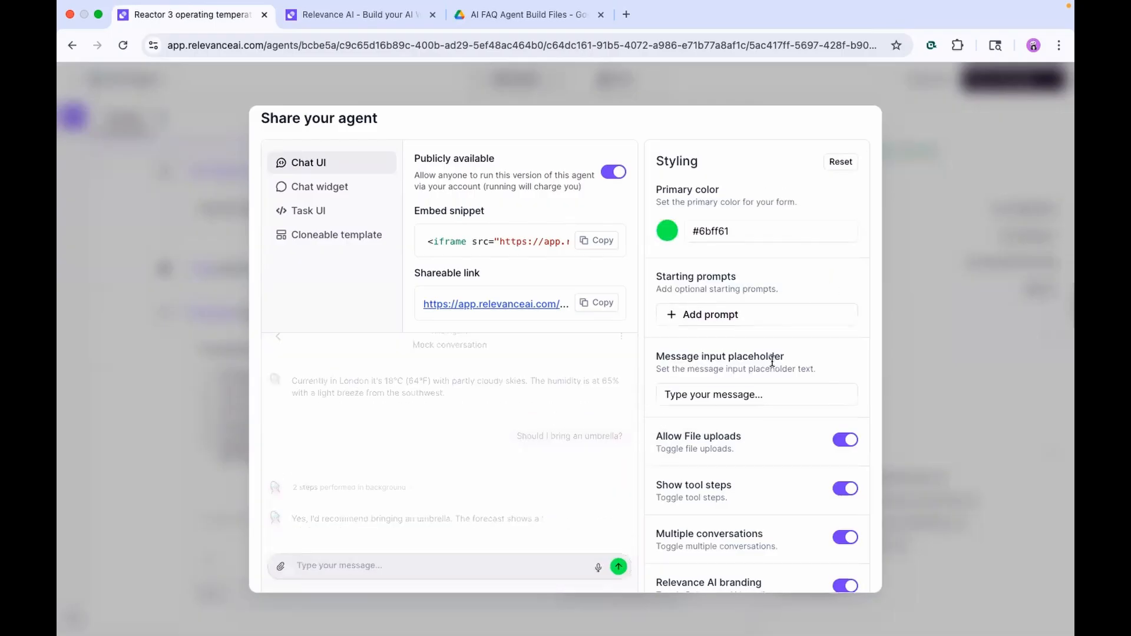
{"action": "scroll", "coordinate": [757, 235], "scroll_direction": "down", "scroll_amount": 3}
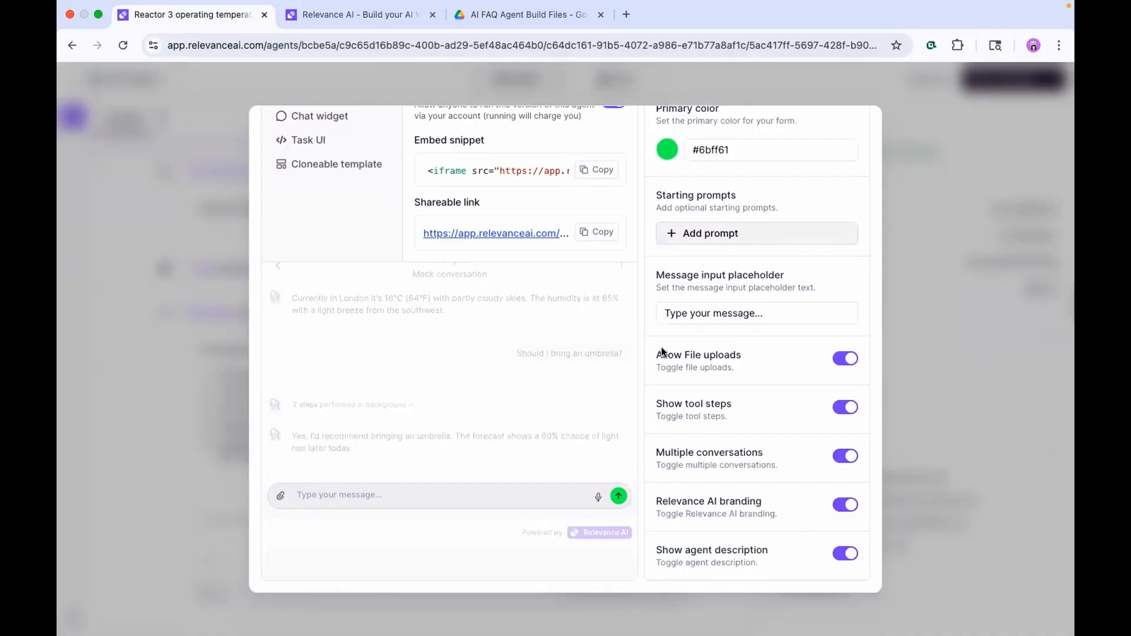
Add starting prompts 'What is the temperature of Rx 3?' and 'Describe extruder startup'
{"action": "left_click", "coordinate": [707, 234]}
{"action": "type", "text": "What"}
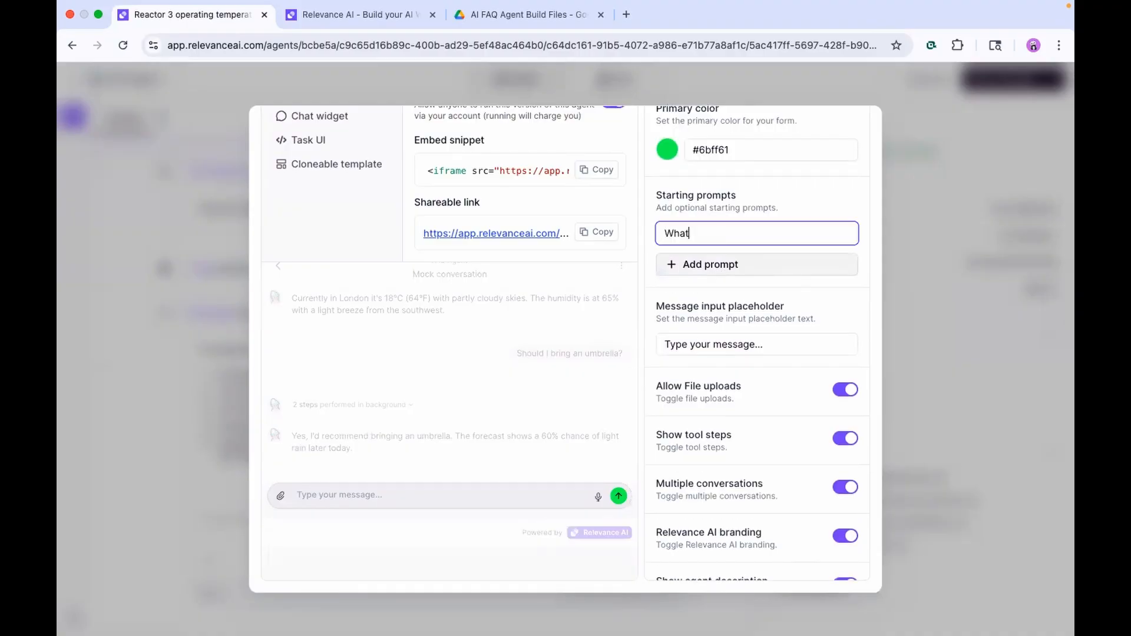
{"action": "type", "text": " is the temperature o"}
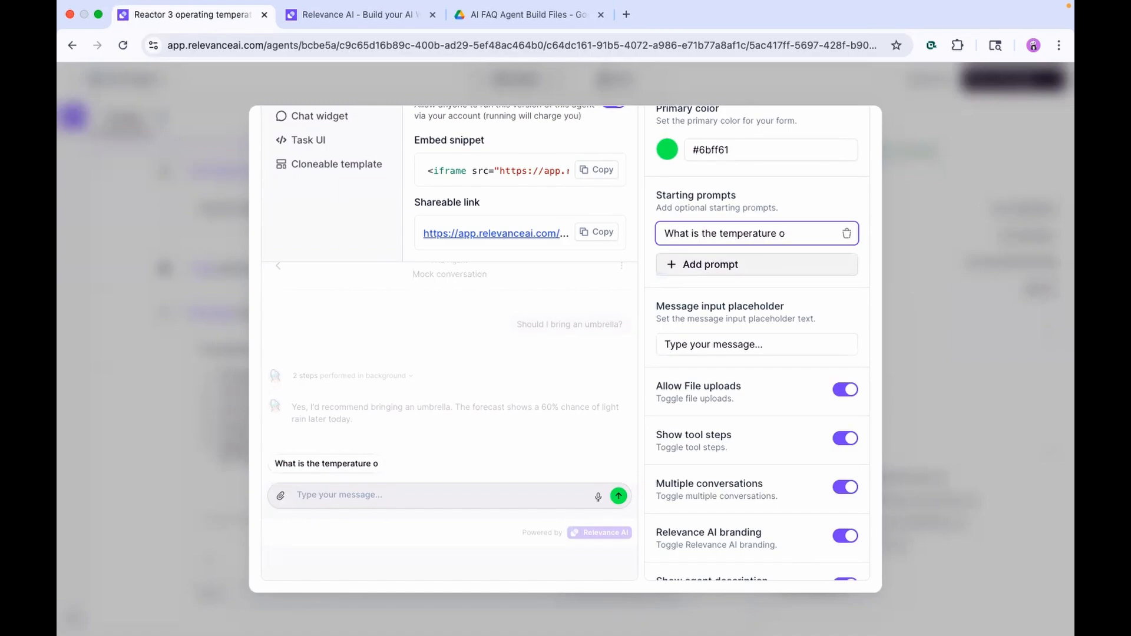
{"action": "type", "text": "f Rx 3?"}
{"action": "left_click", "coordinate": [704, 269]}
{"action": "type", "text": "Des"}
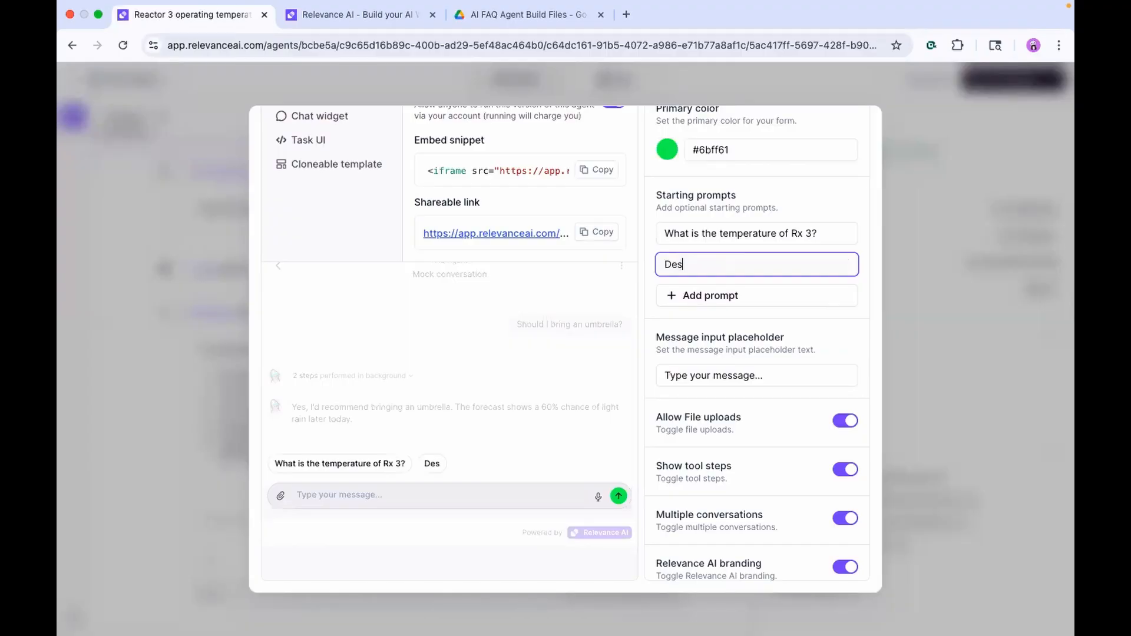
{"action": "type", "text": "cribe extruder startup"}
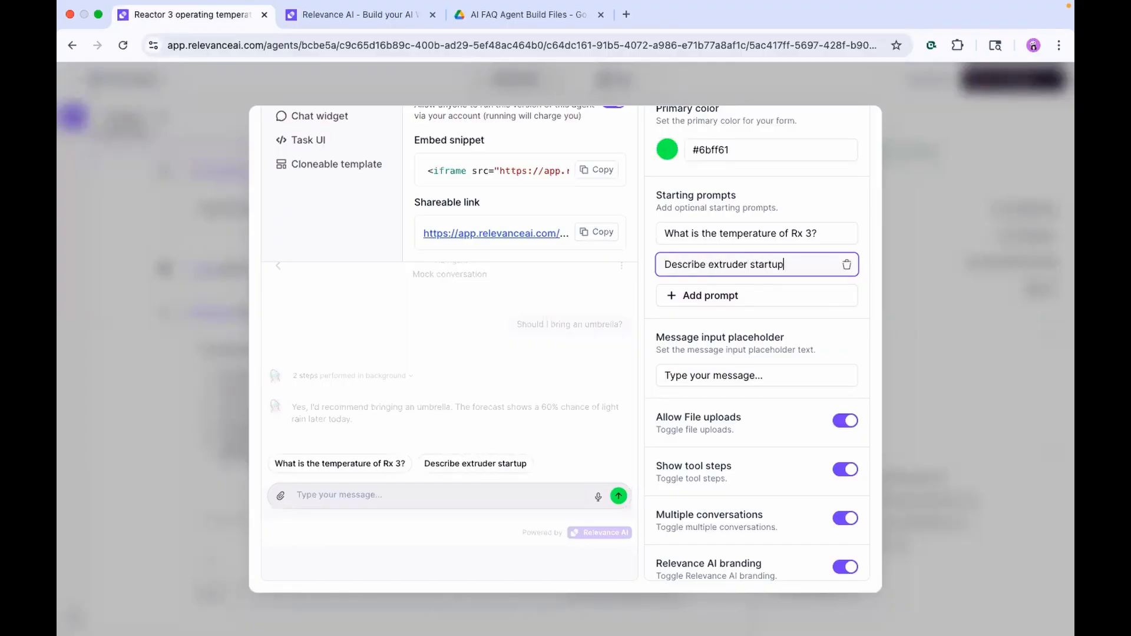
{"action": "left_click", "coordinate": [734, 355]}
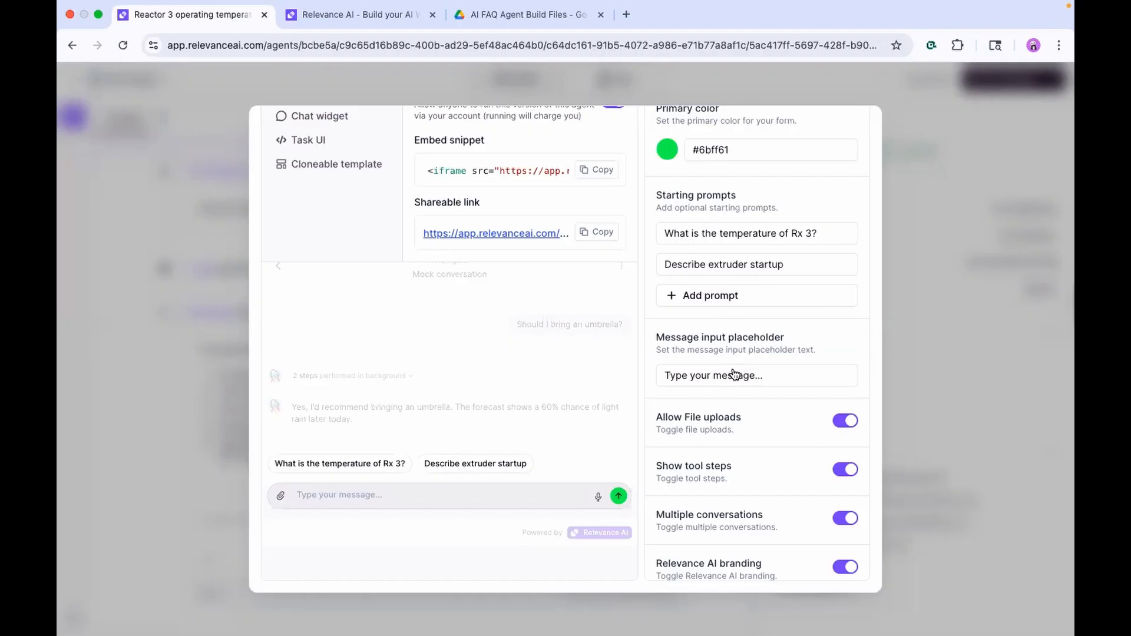
{"action": "scroll", "coordinate": [740, 389], "scroll_direction": "down", "scroll_amount": 2}
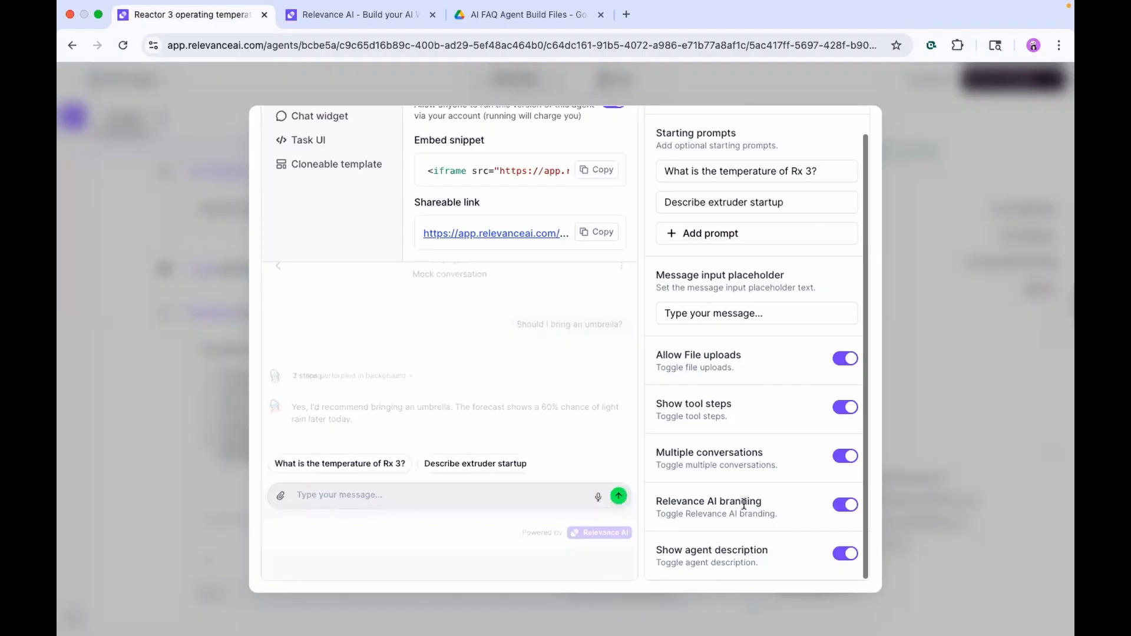
{"action": "scroll", "coordinate": [730, 348], "scroll_direction": "up", "scroll_amount": 2}
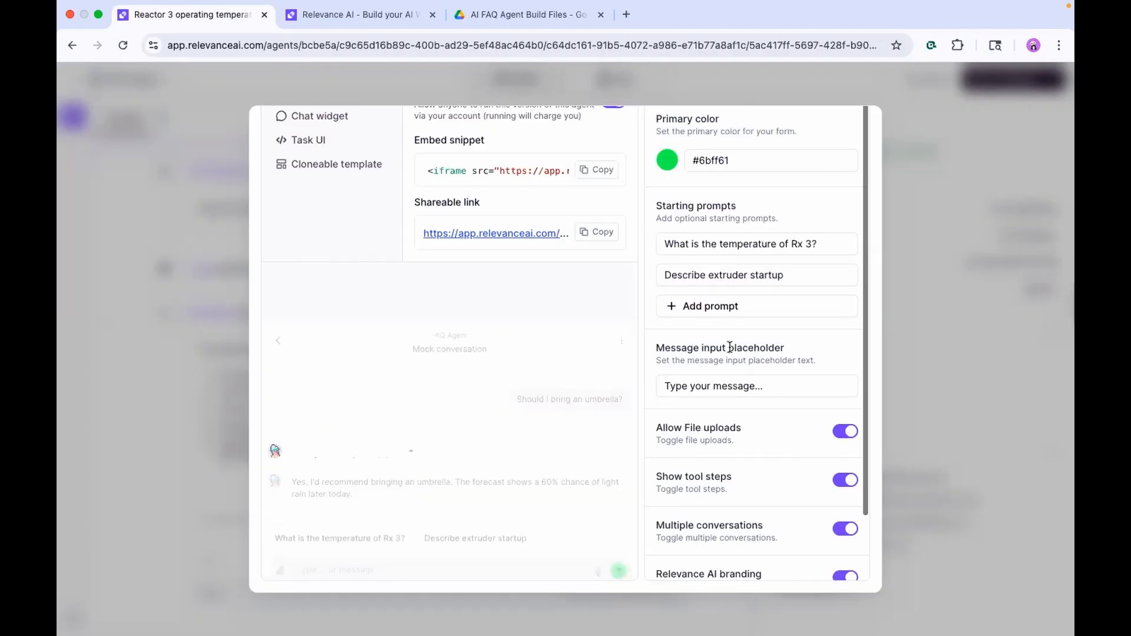
{"action": "scroll", "coordinate": [729, 347], "scroll_direction": "up", "scroll_amount": 2}
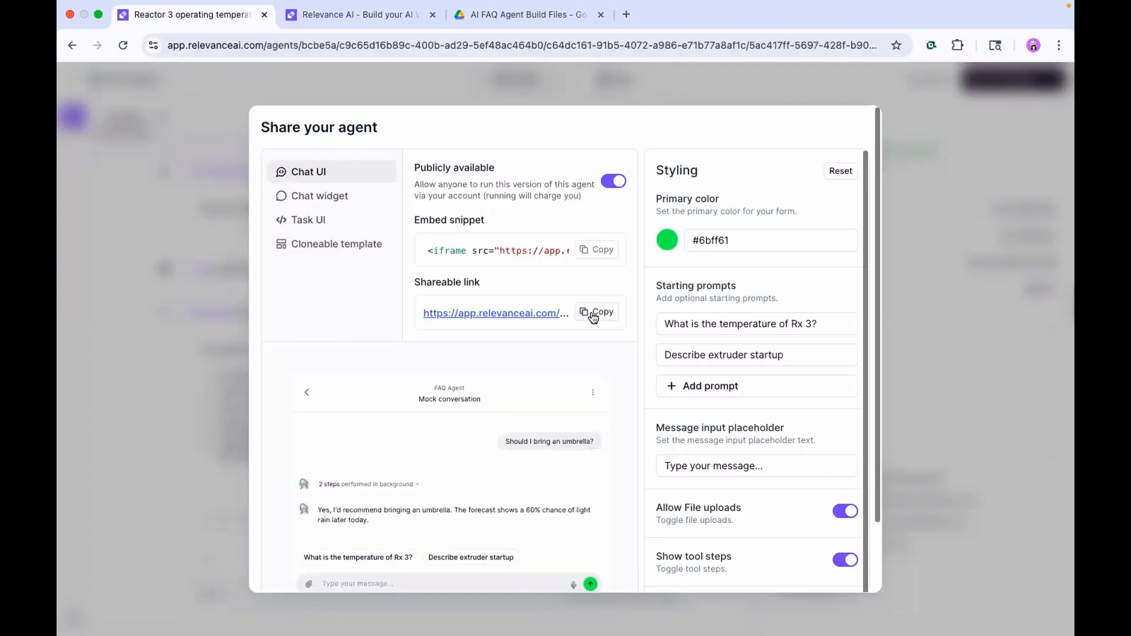
Copy the shareable chat link and load it in a new browser tab
{"action": "left_click", "coordinate": [592, 314]}
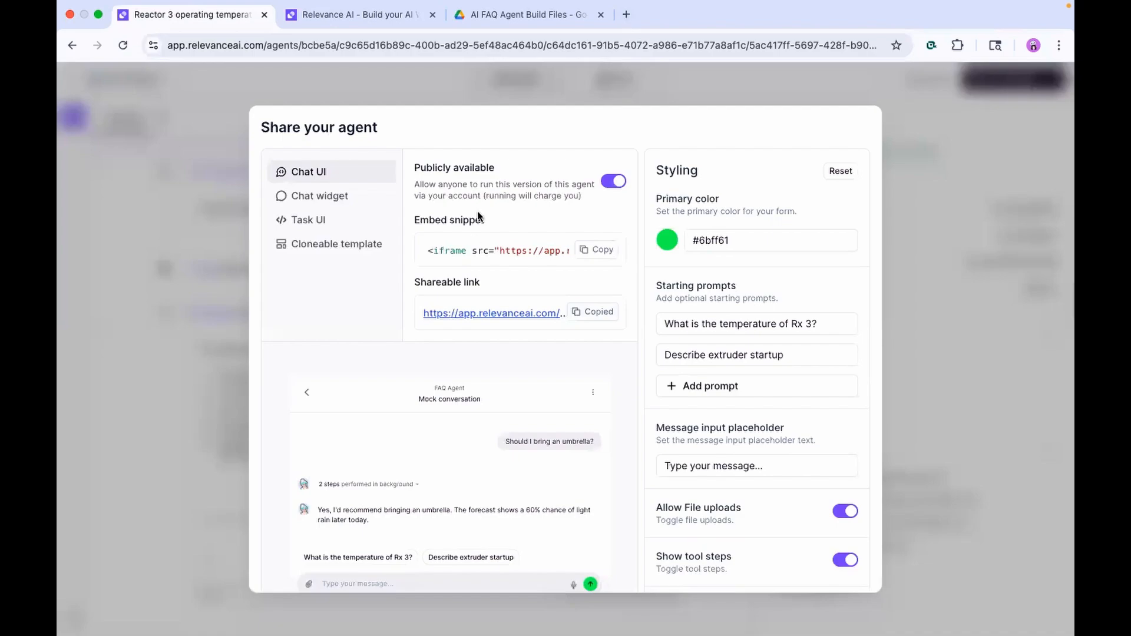
{"action": "key", "text": "super+t"}
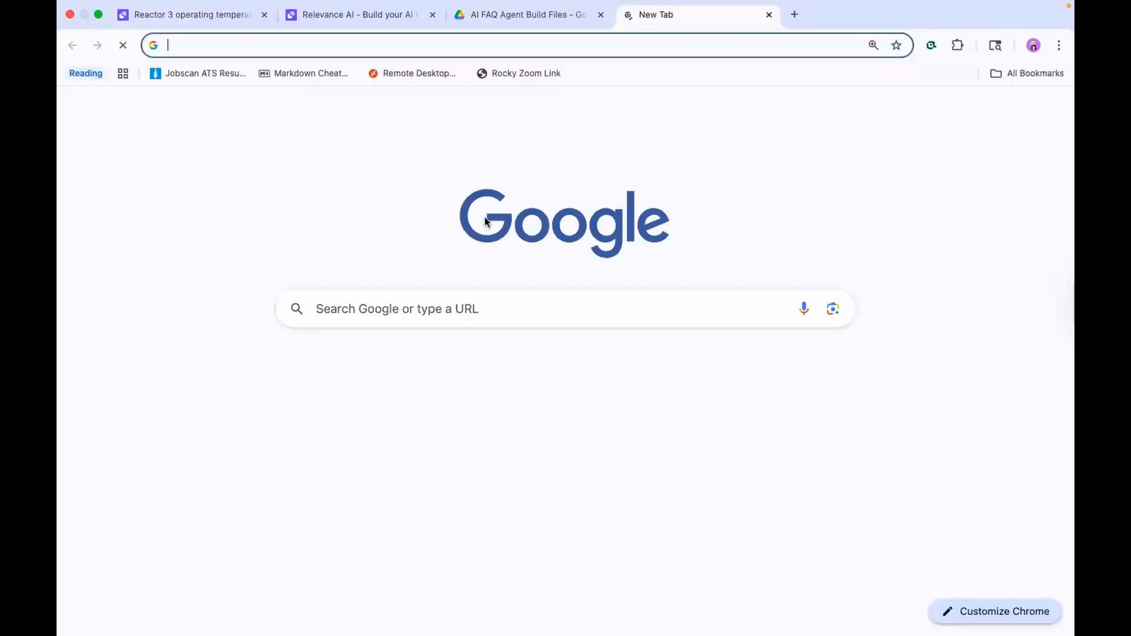
{"action": "key", "text": "super+w"}
{"action": "key", "text": "super+t"}
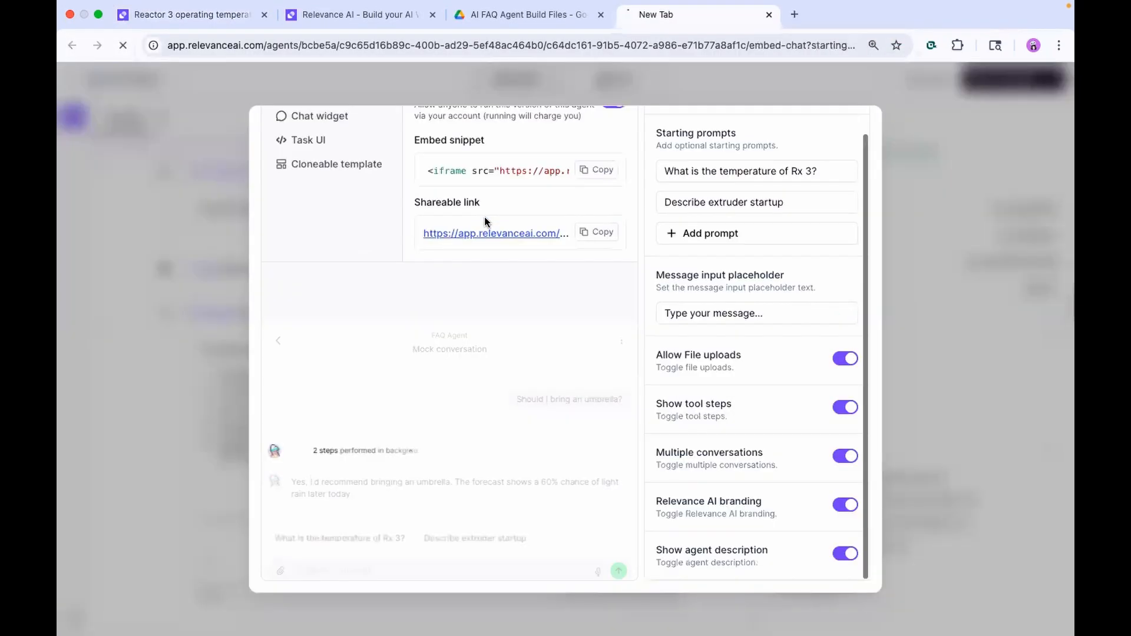
{"action": "key", "text": "super+v"}
{"action": "key", "text": "Return"}
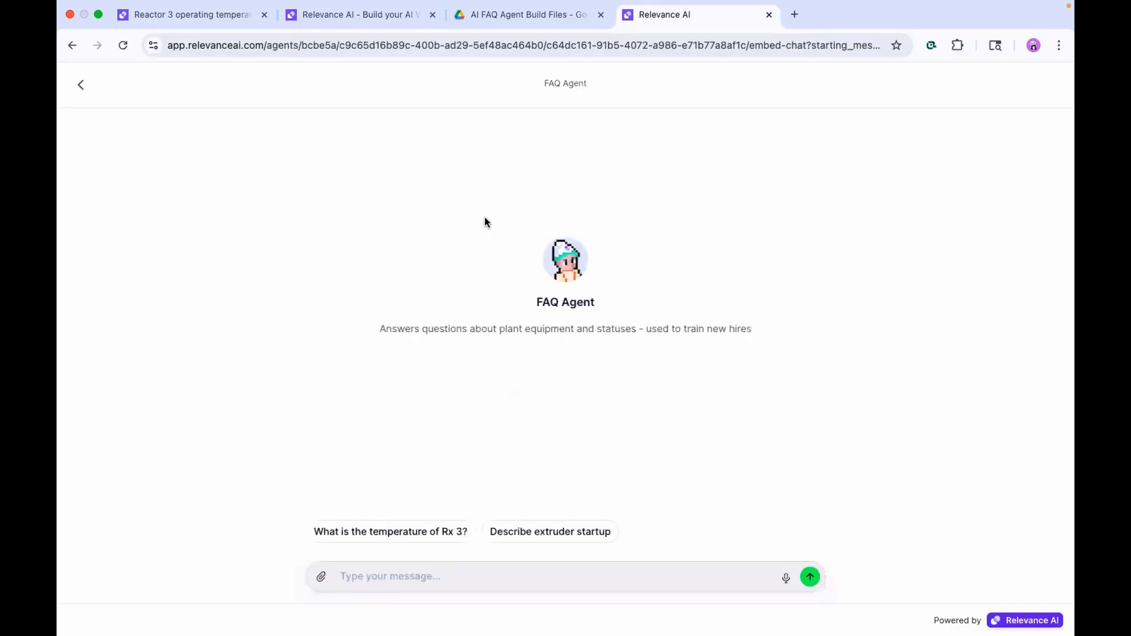
Ask the Rx 3 temperature prompt, get the 180–190 °C reply, then view the Chat widget option
{"action": "left_click", "coordinate": [388, 532]}
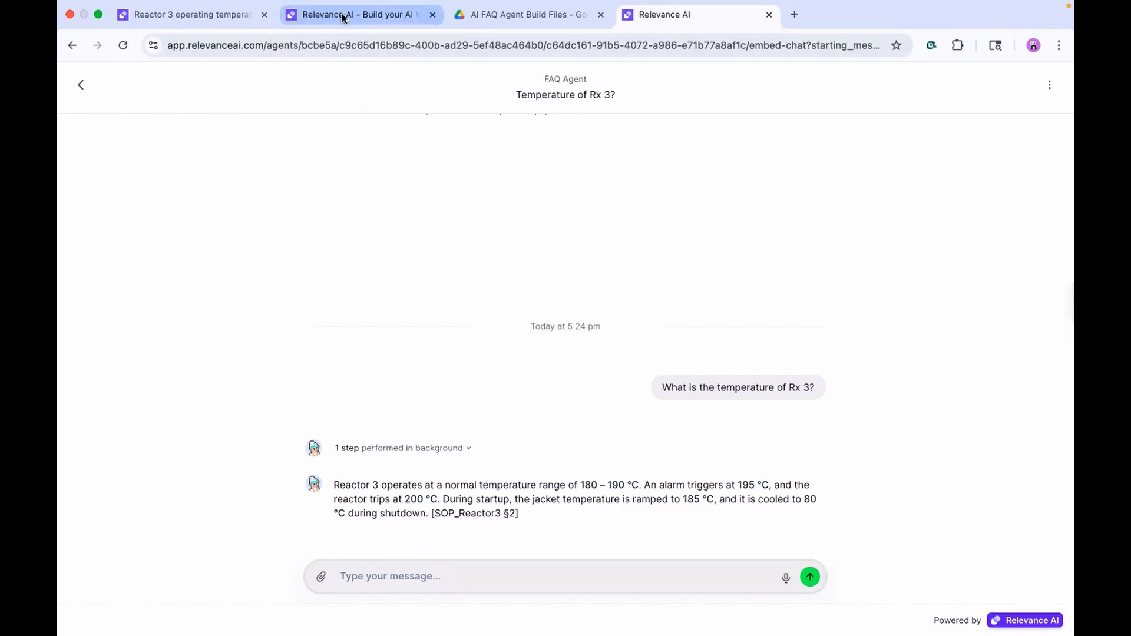
{"action": "left_click", "coordinate": [220, 20]}
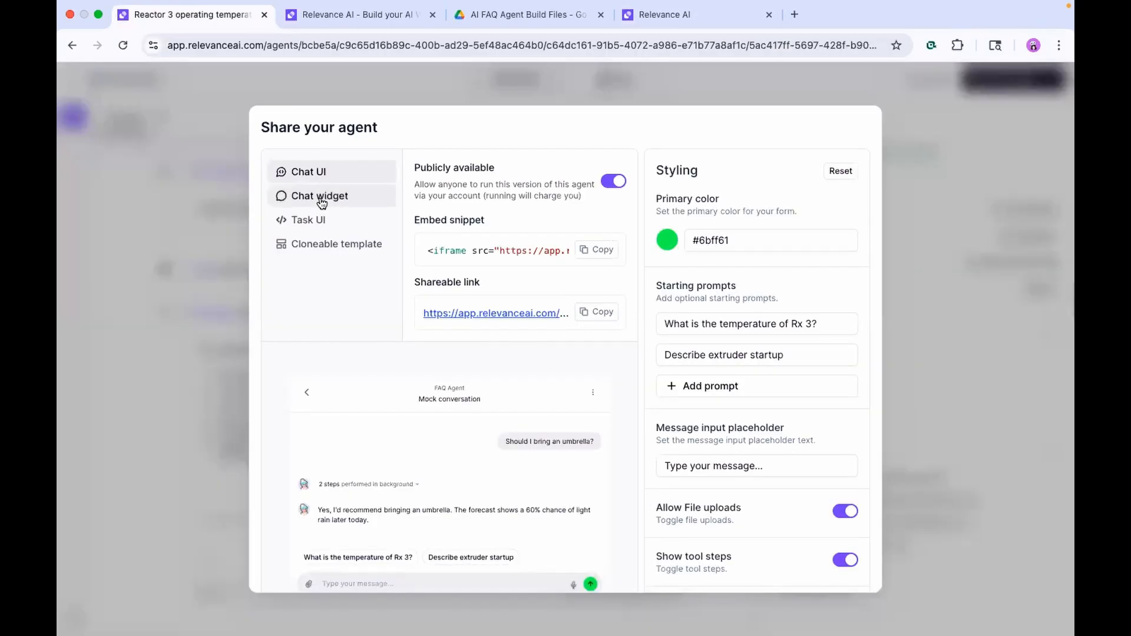
{"action": "left_click", "coordinate": [321, 197]}
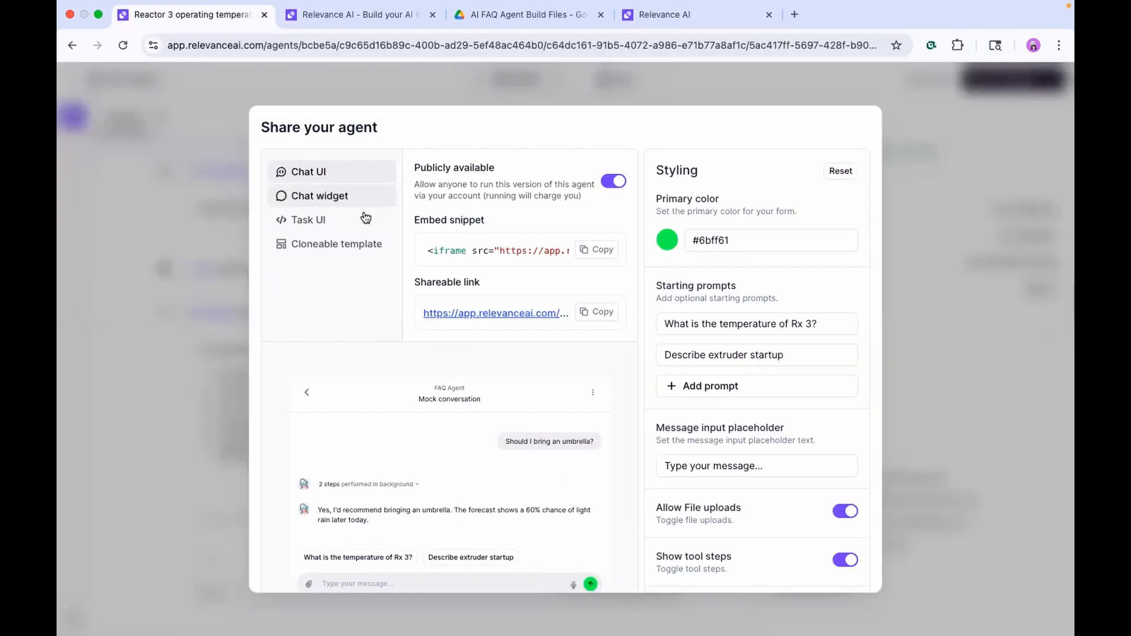